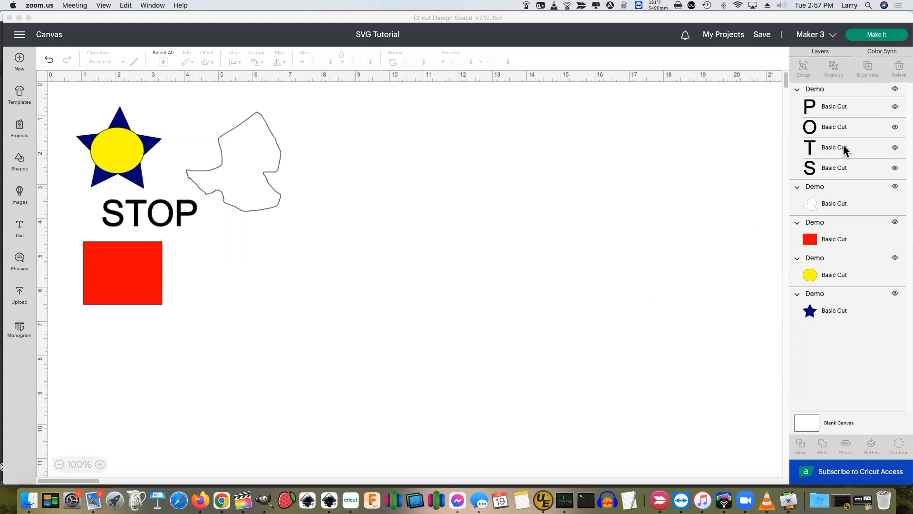
Move the blue star out from behind the yellow circle to the empty canvas area, at about X 9.22, Y 1.21 in
click(835, 309)
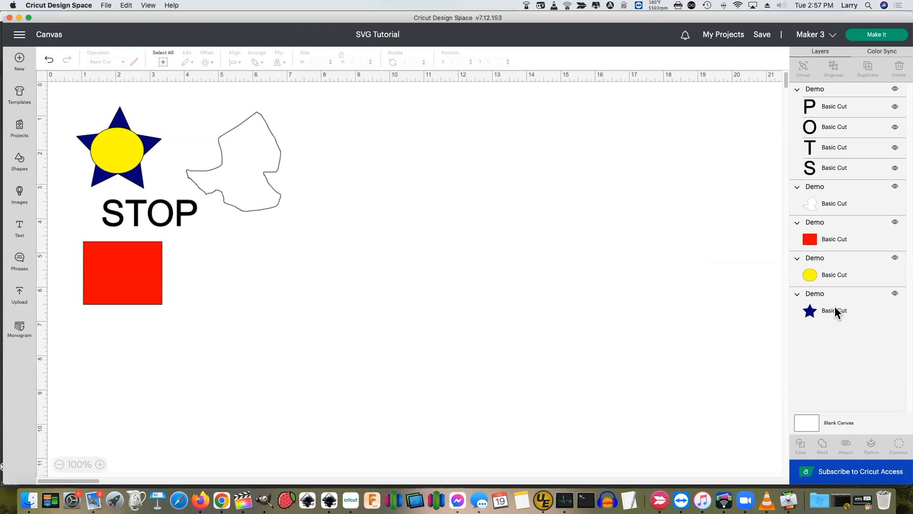
click(835, 309)
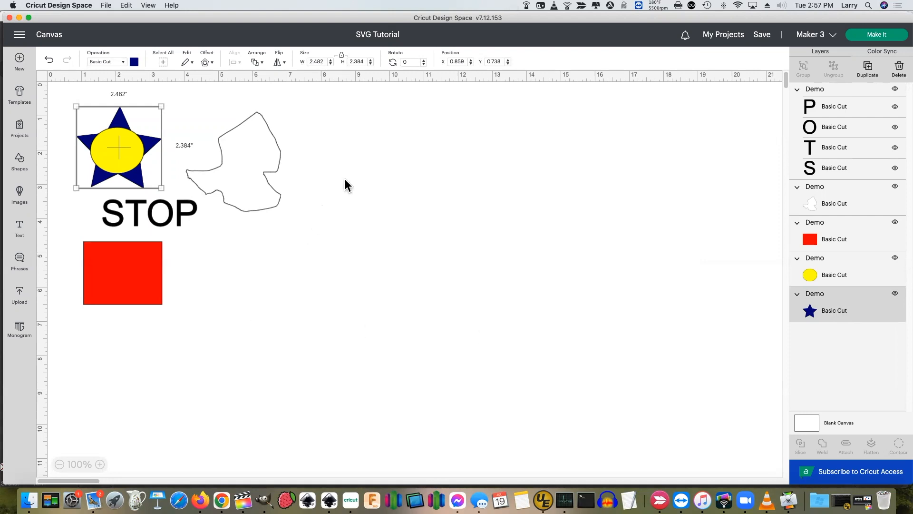
click(166, 152)
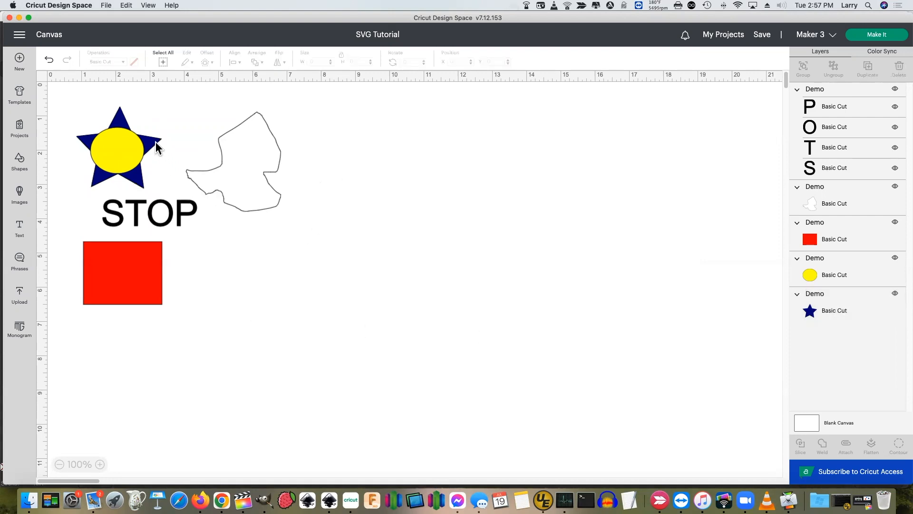
click(155, 142)
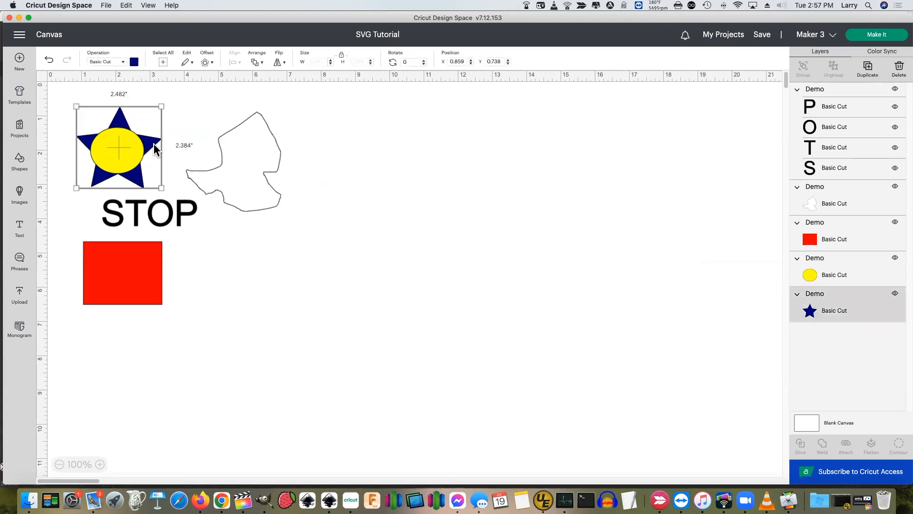
drag(153, 141, 443, 161)
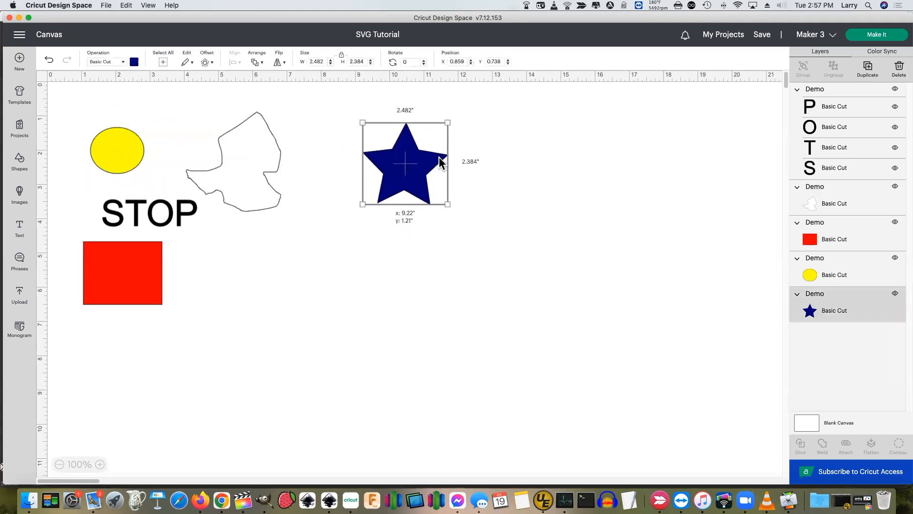
Enlarge the blue star proportionally to about 11.3 by 10.9 in, keep it fully in view, and deselect it
drag(445, 201, 668, 445)
drag(575, 310, 538, 280)
drag(670, 418, 695, 457)
click(683, 456)
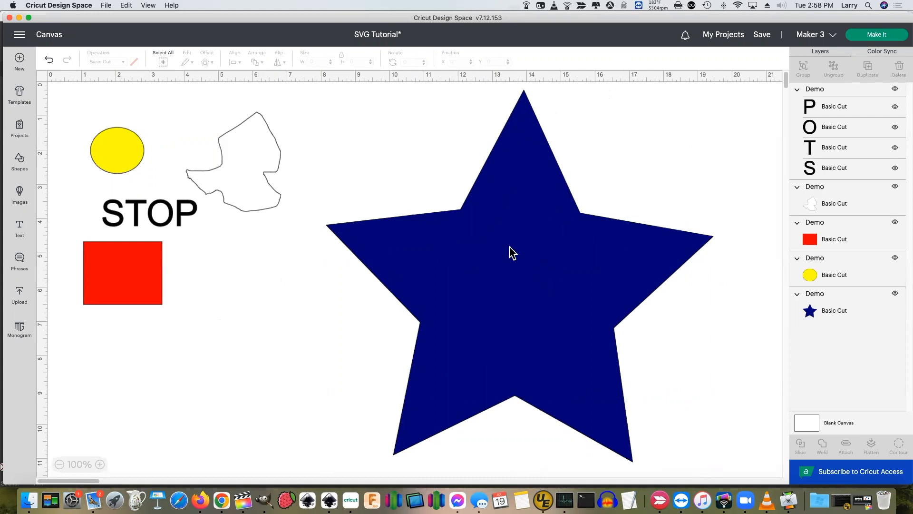
Capture a Skitch crosshair snapshot of the whole enlarged star, about 851 by 814 pixels, discarding the previous Skitch note
click(581, 6)
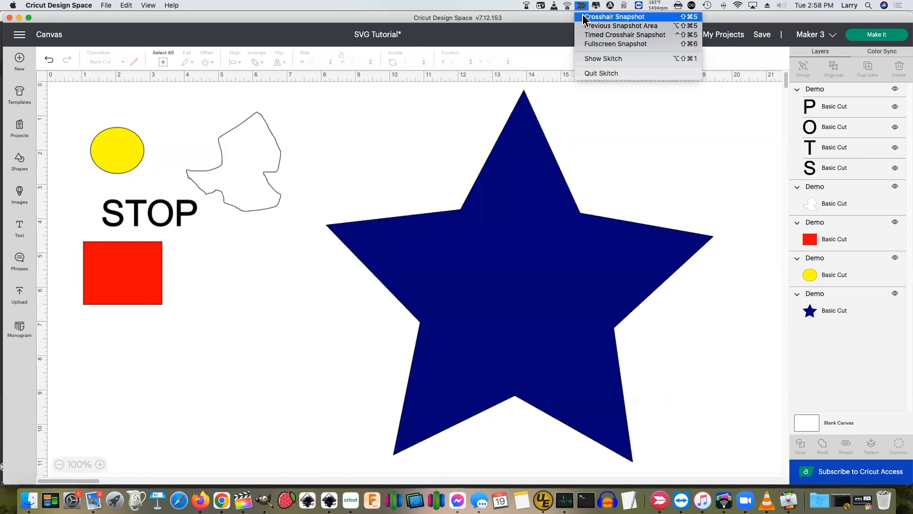
click(584, 17)
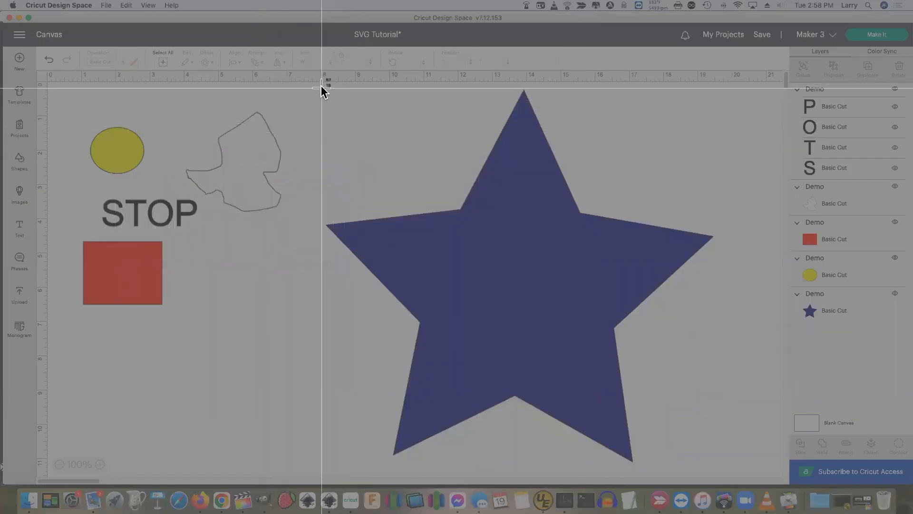
drag(316, 86, 720, 471)
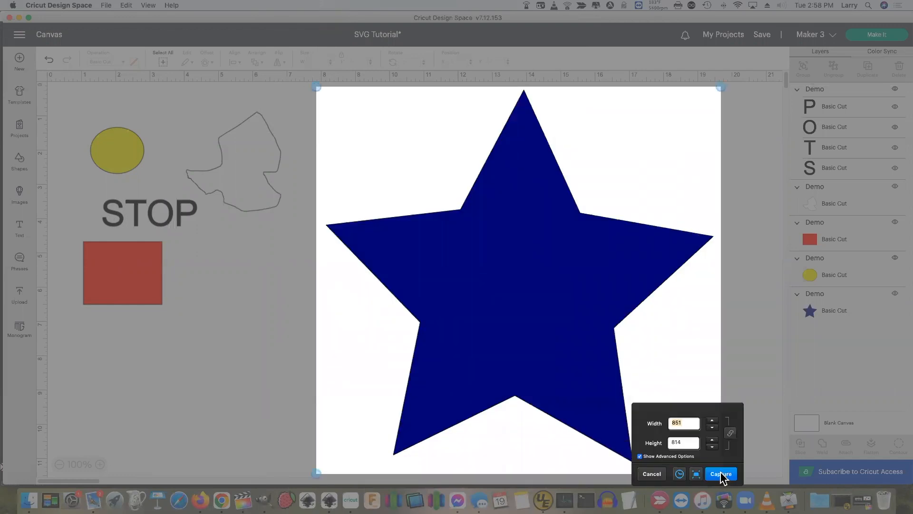
click(720, 472)
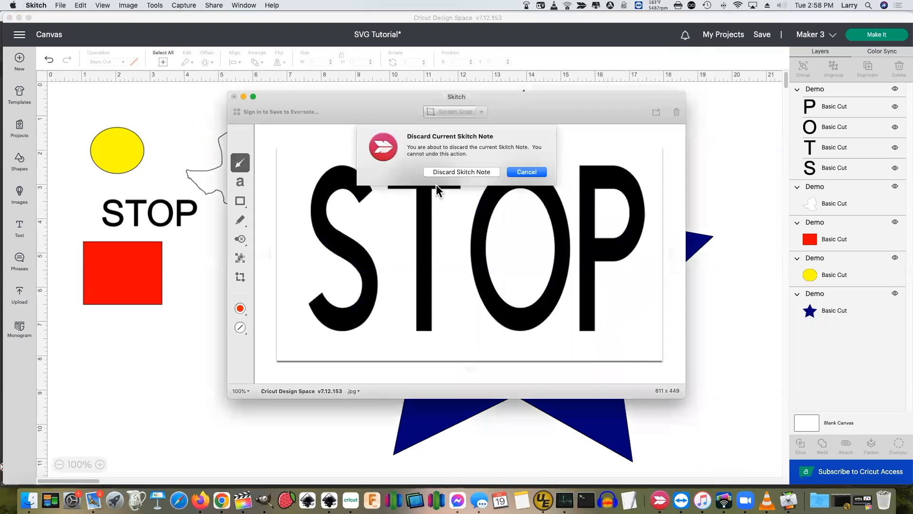
click(446, 171)
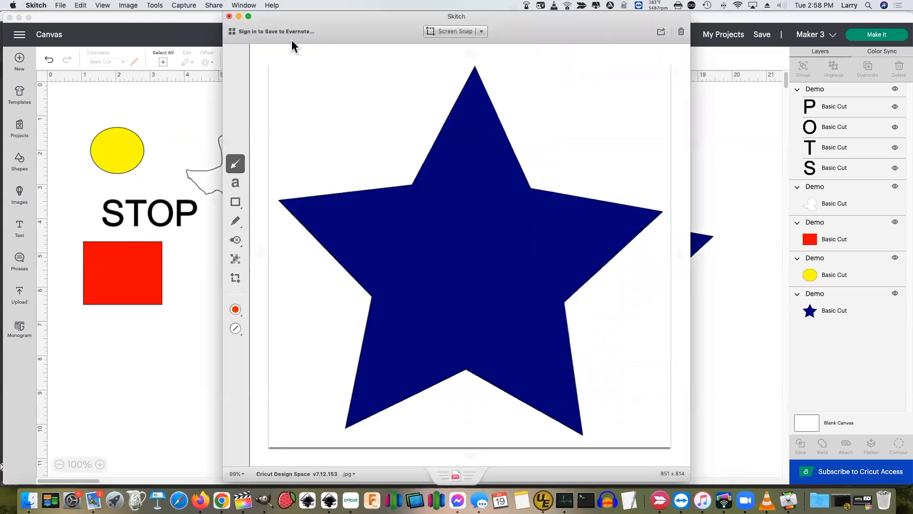
Copy the captured star snapshot to the clipboard
click(81, 7)
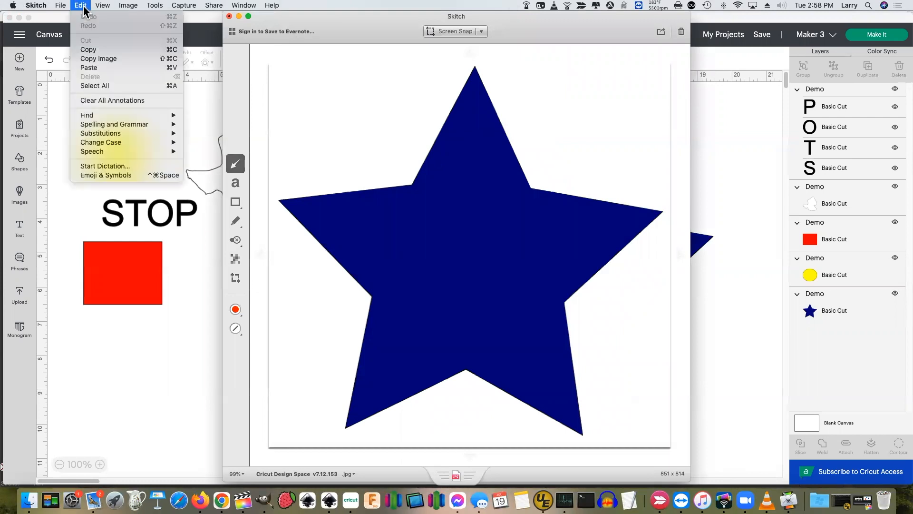
click(99, 48)
mouse_move(293, 129)
mouse_down()
mouse_move(264, 156)
mouse_move(387, 463)
mouse_move(381, 457)
mouse_move(405, 433)
mouse_move(401, 376)
mouse_move(247, 126)
mouse_up()
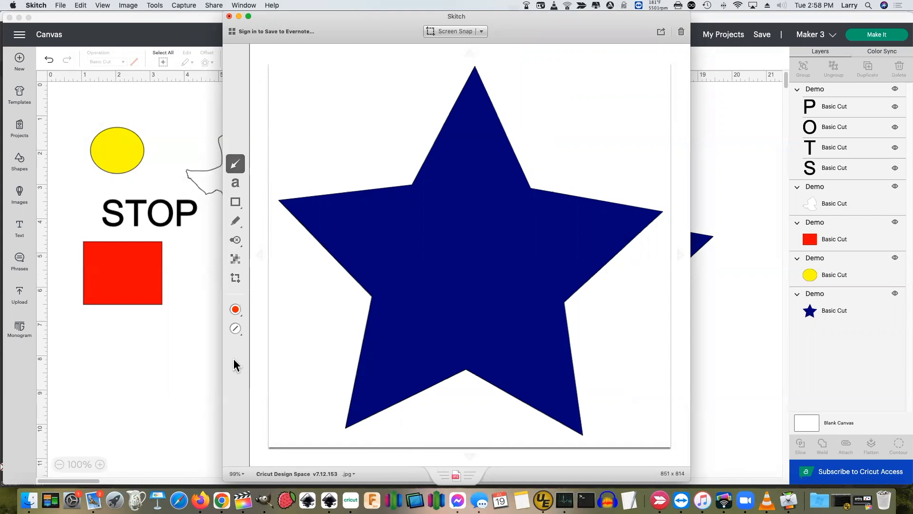
Switch to Inkscape and delete all the existing objects from demo.svg
click(330, 499)
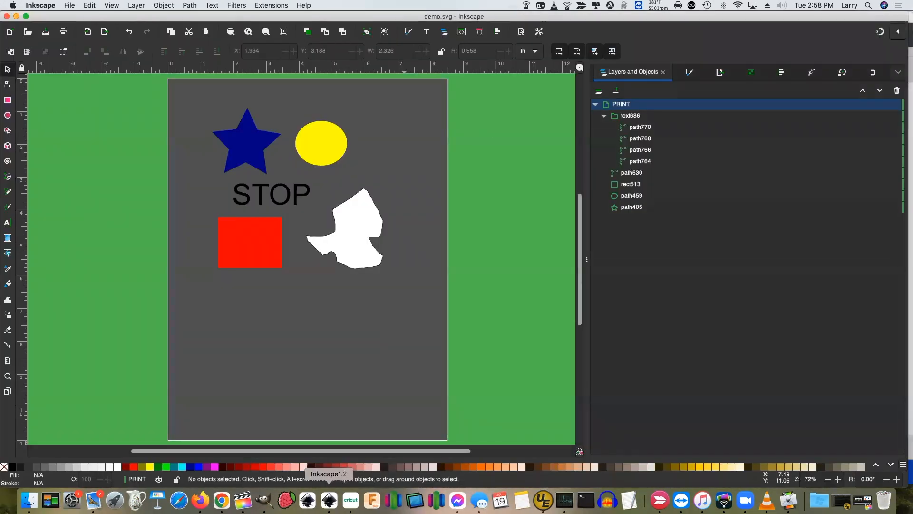
key(super+a)
key(Delete)
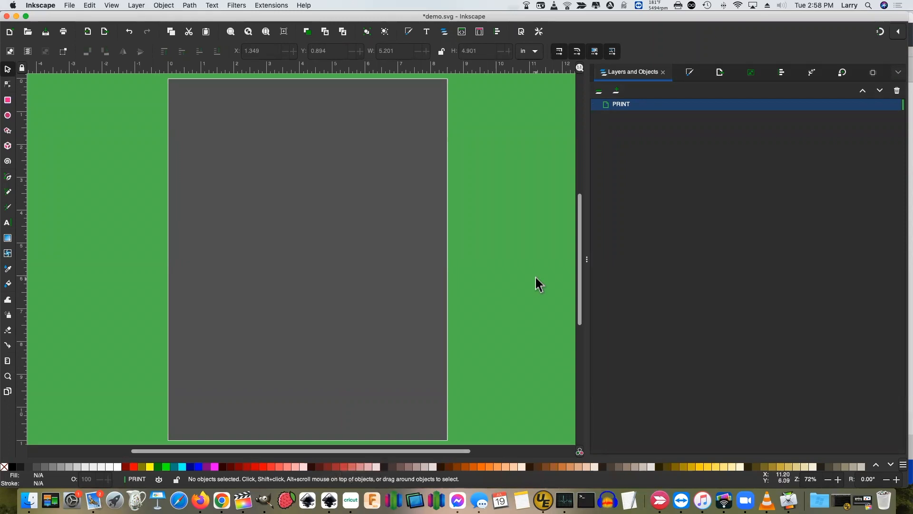
Review the page format, size and display settings in the document properties
click(70, 6)
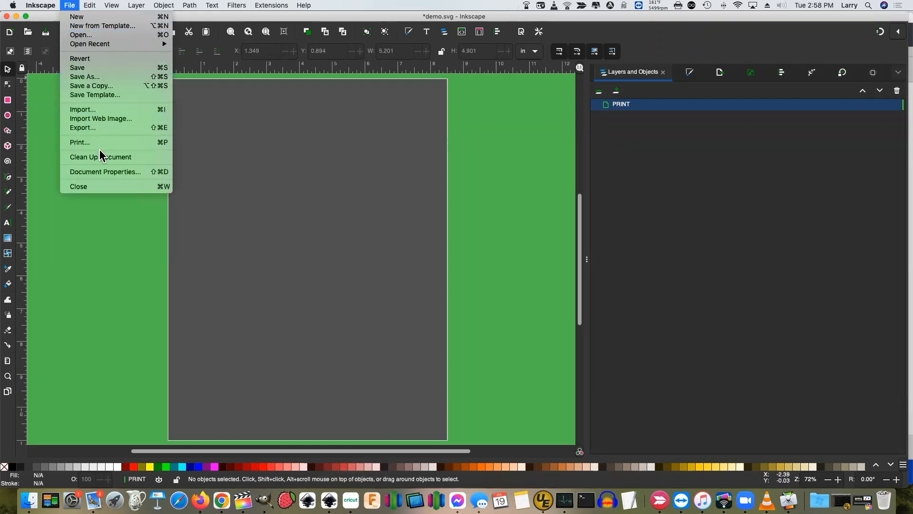
click(110, 171)
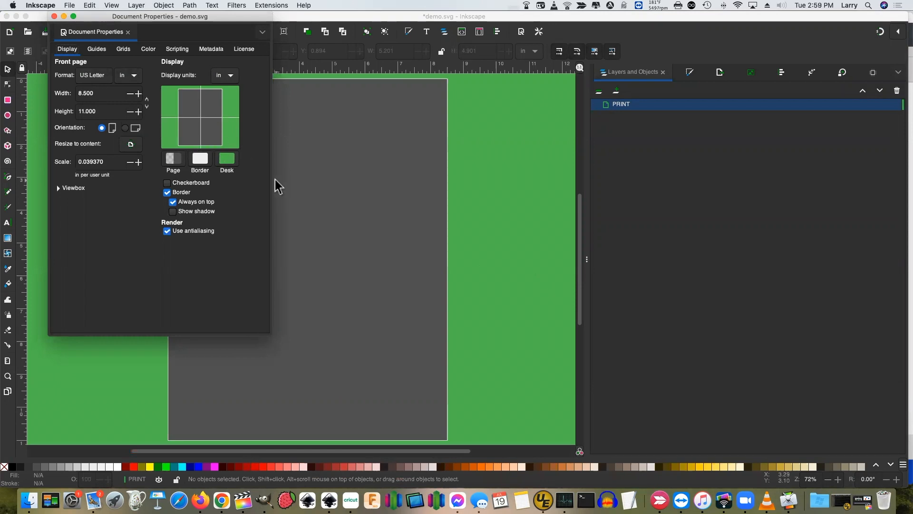
click(128, 32)
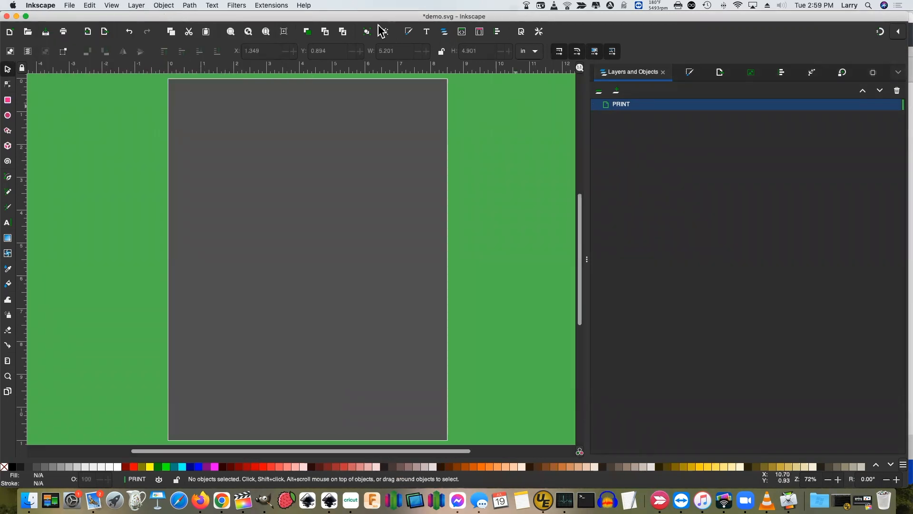
Paste the star snapshot into the empty document and open Trace Bitmap for it
click(94, 8)
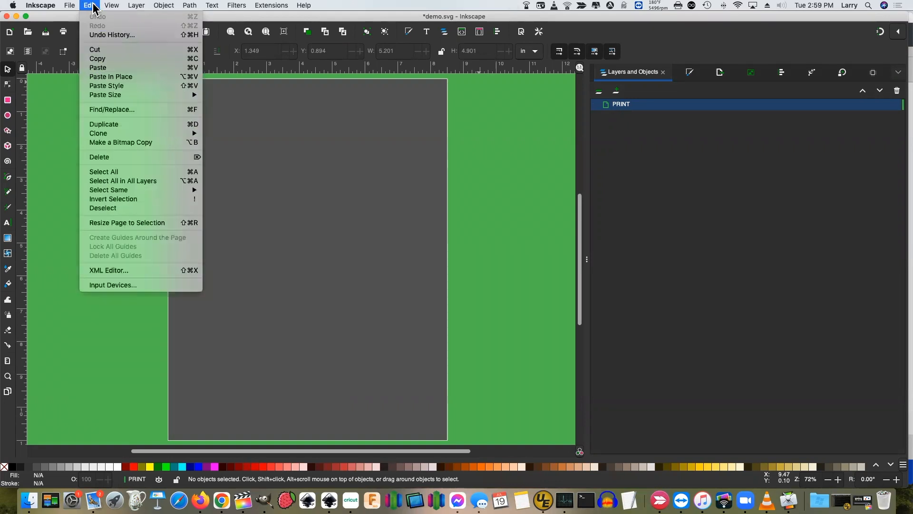
click(107, 68)
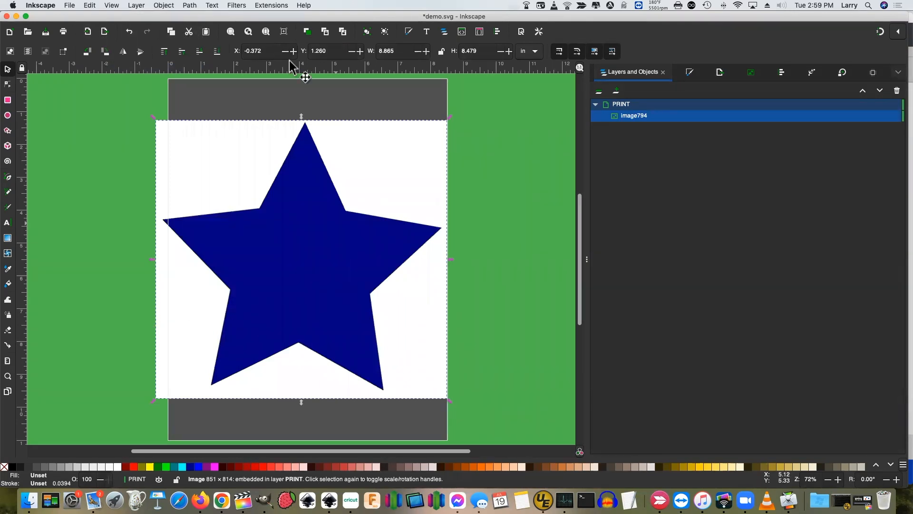
click(189, 5)
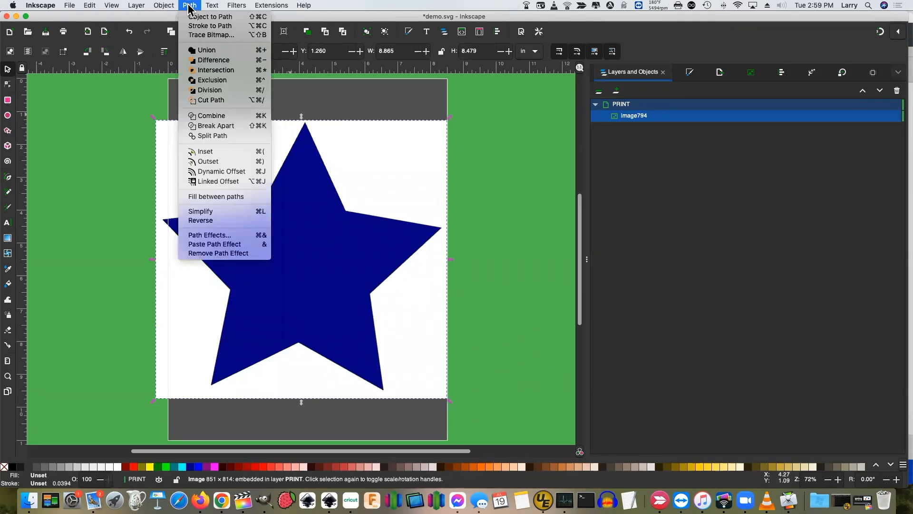
click(209, 35)
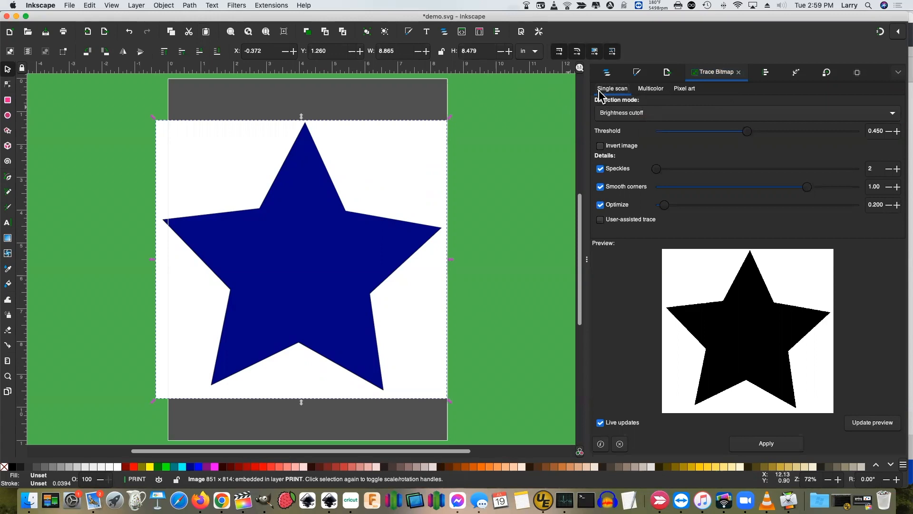
Configure a multicolor trace with Colors detection, 2 scans, background removal, smooth corners 0.00 and optimize 0.000
click(650, 94)
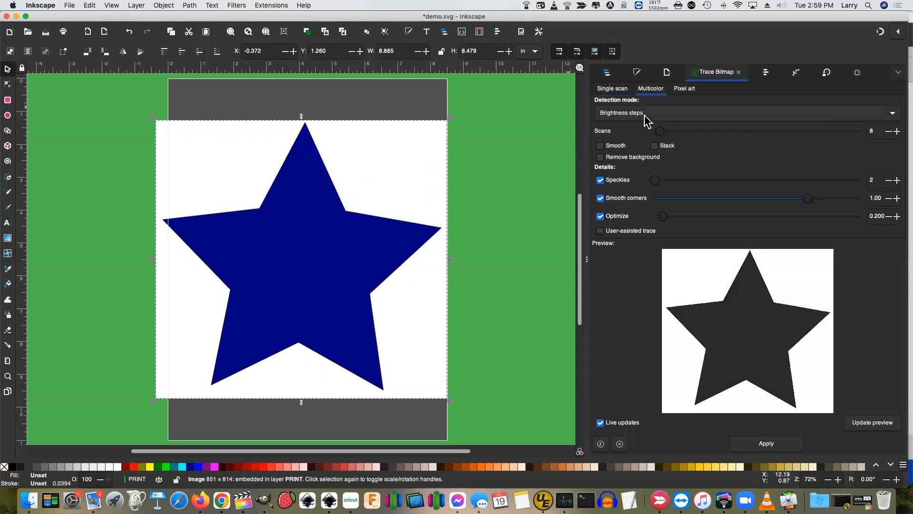
click(645, 118)
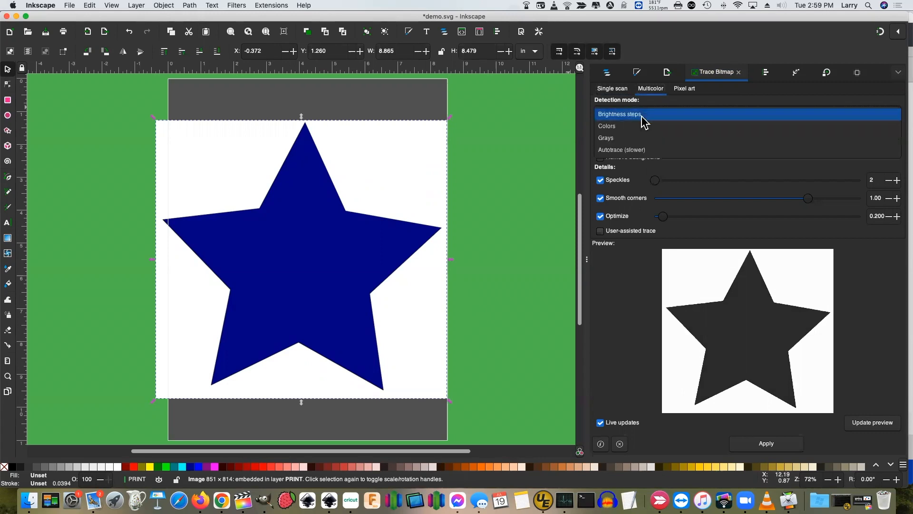
click(641, 128)
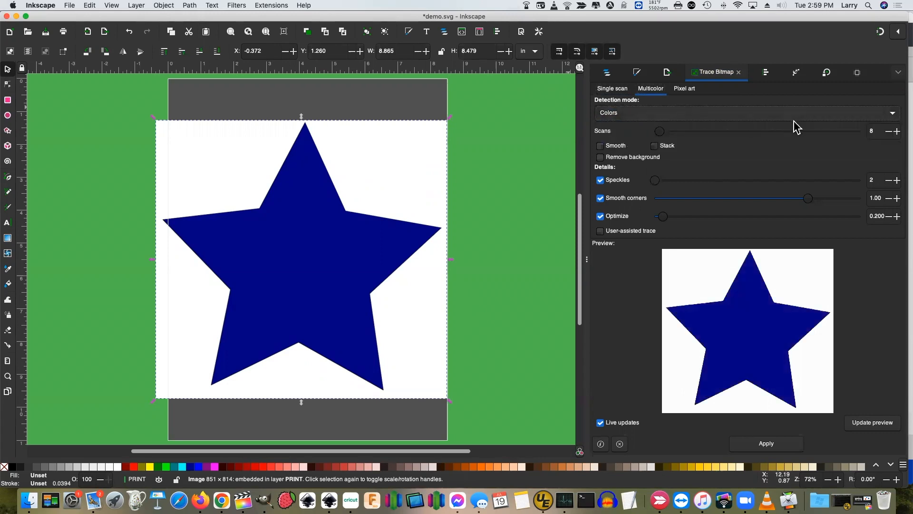
click(888, 132)
click(601, 157)
drag(805, 200, 645, 222)
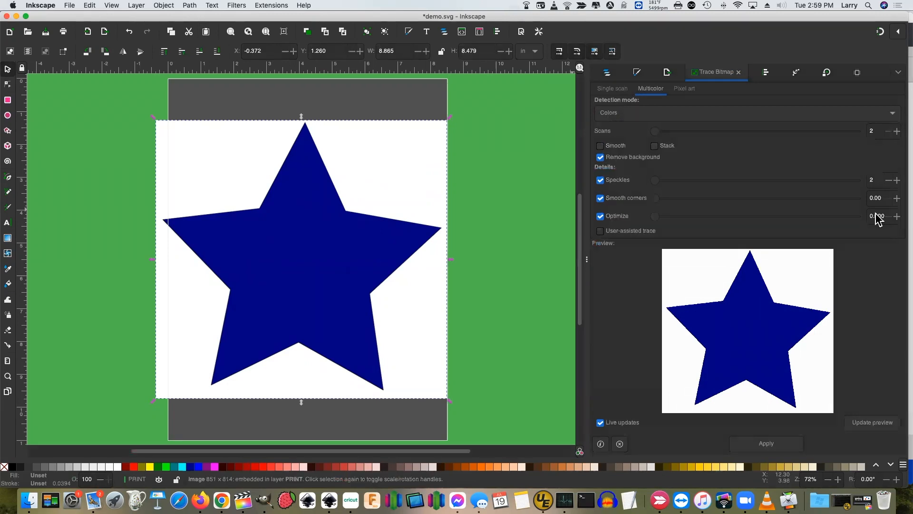
Apply the trace to the star and delete the original bitmap image beneath the vector path
click(769, 447)
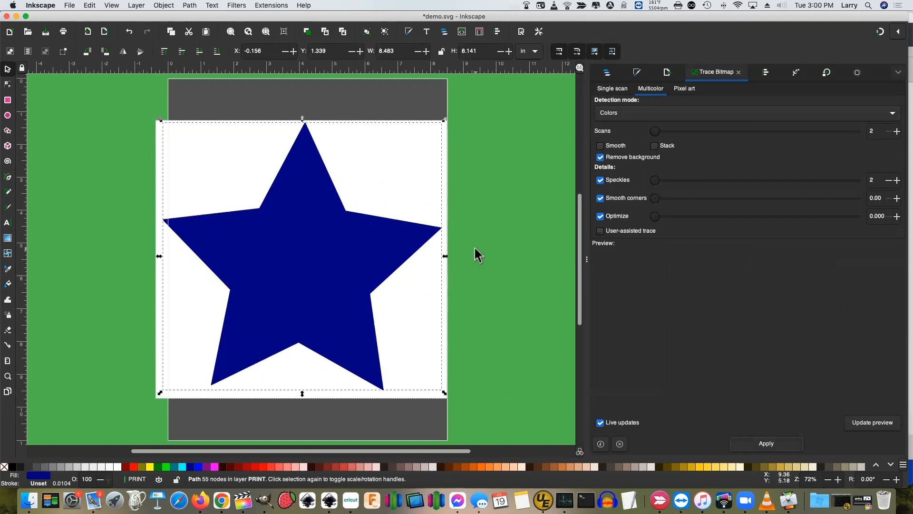
click(446, 291)
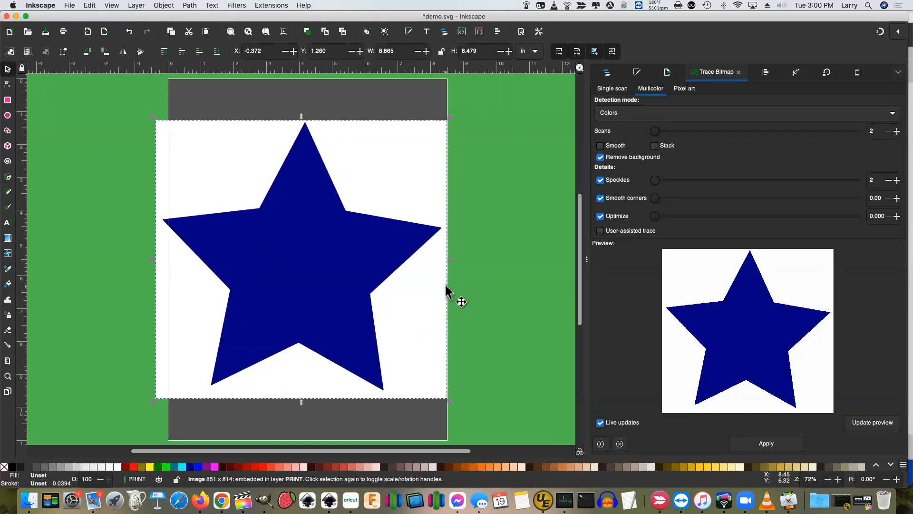
key(Delete)
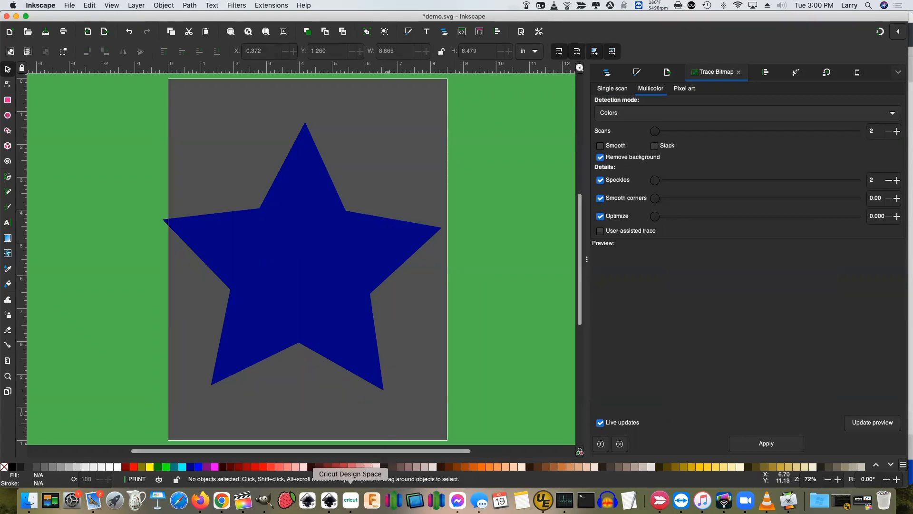
Switch to Cricut Design Space and delete the enlarged blue star
click(351, 499)
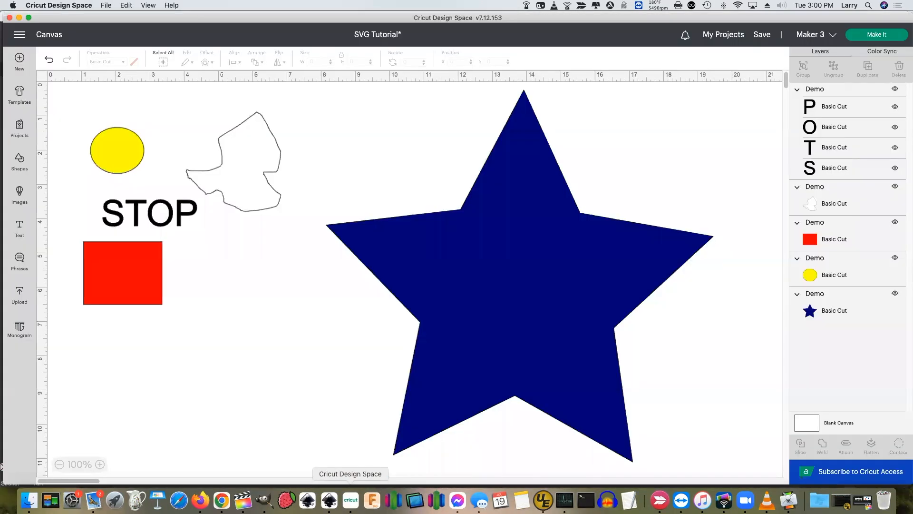
click(589, 299)
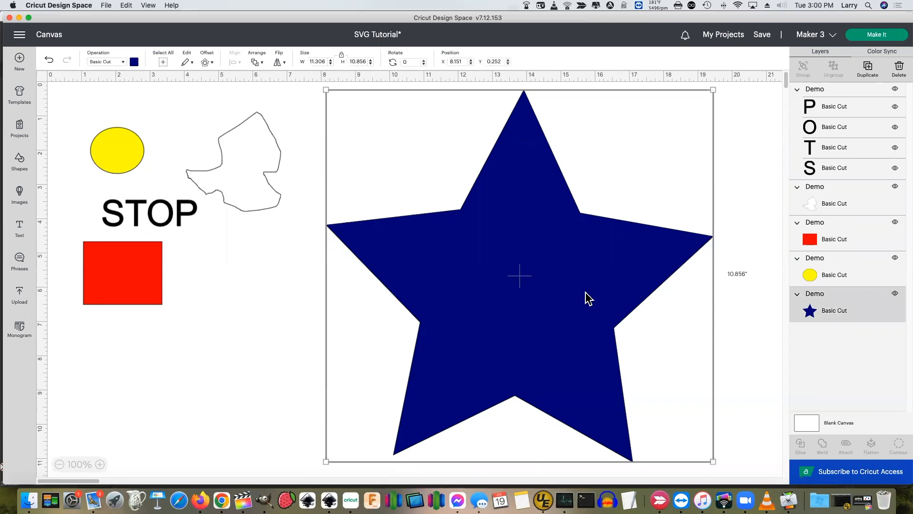
key(Delete)
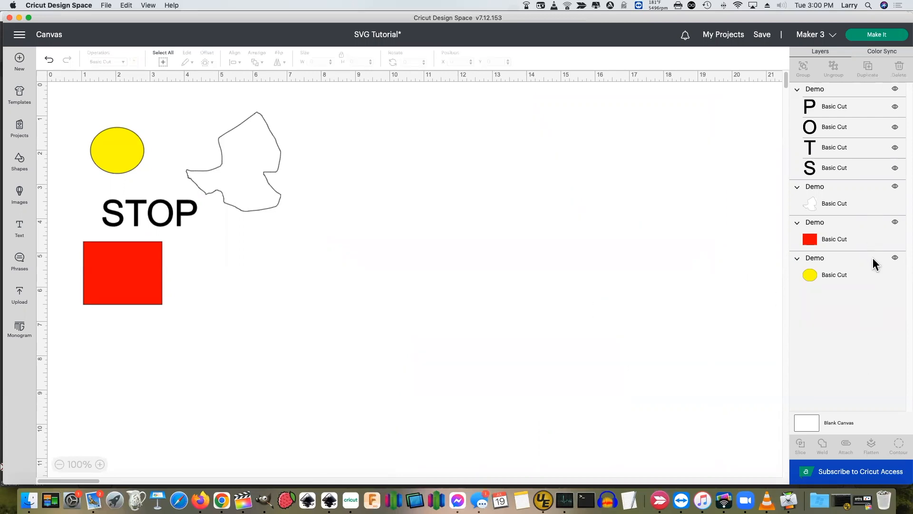
Move the yellow ellipse into the empty canvas area and enlarge it proportionally to about 11.5 in wide, leaving it deselected
click(872, 266)
drag(147, 150, 721, 376)
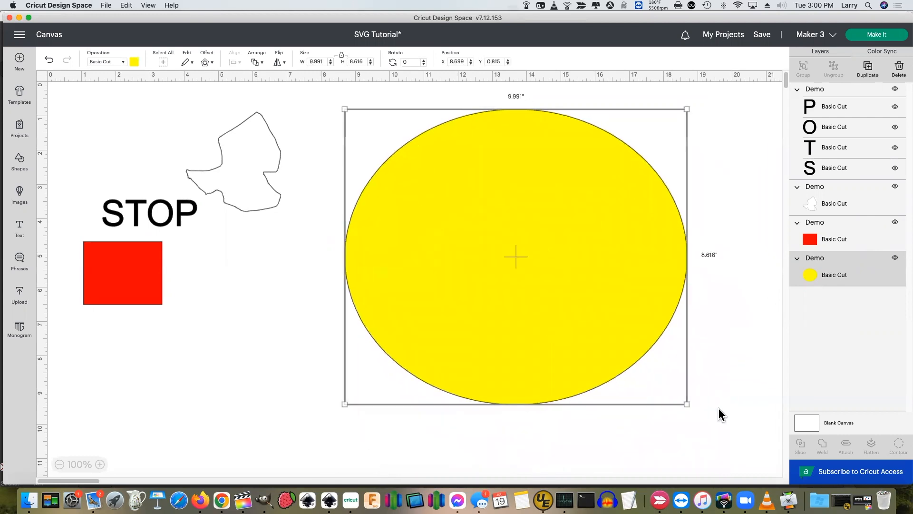
drag(686, 404, 737, 448)
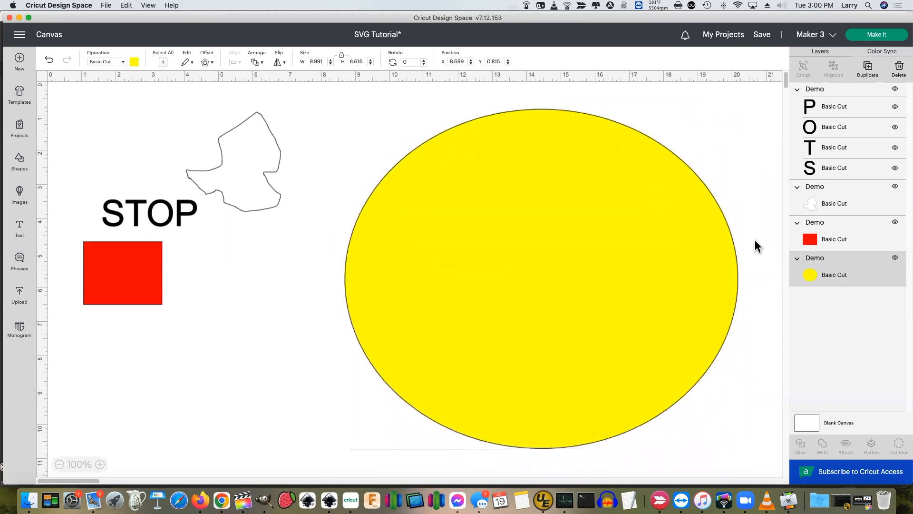
click(728, 88)
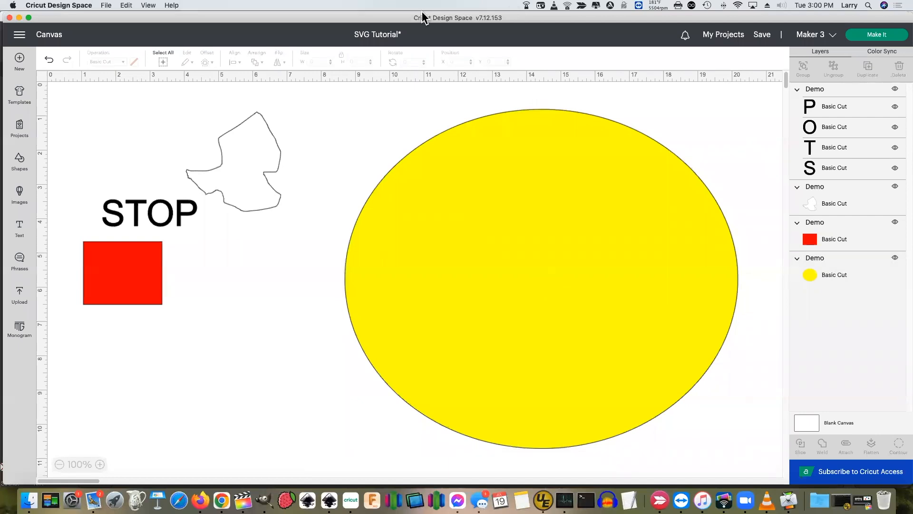
Capture a screen snap of the enlarged yellow ellipse with Skitch, discarding the previous note, and copy the captured image
click(582, 8)
click(628, 16)
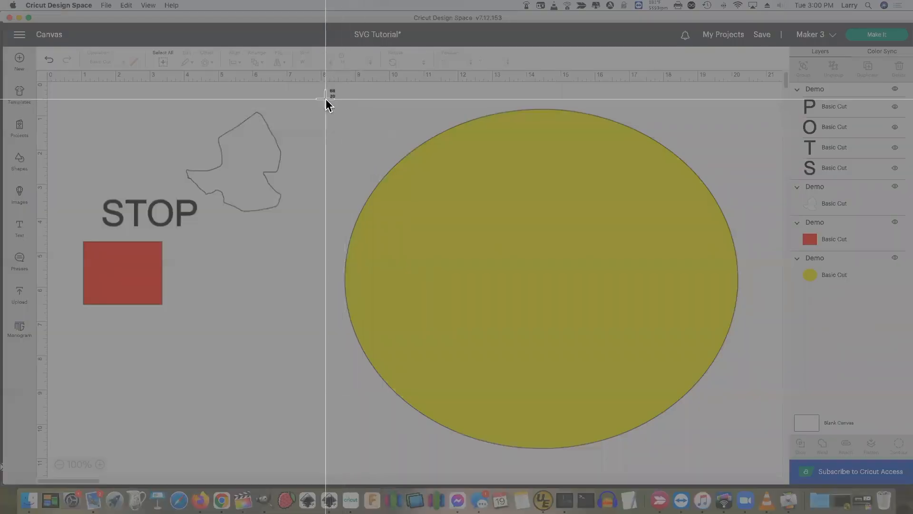
drag(326, 99, 458, 122)
drag(529, 147, 764, 455)
click(764, 455)
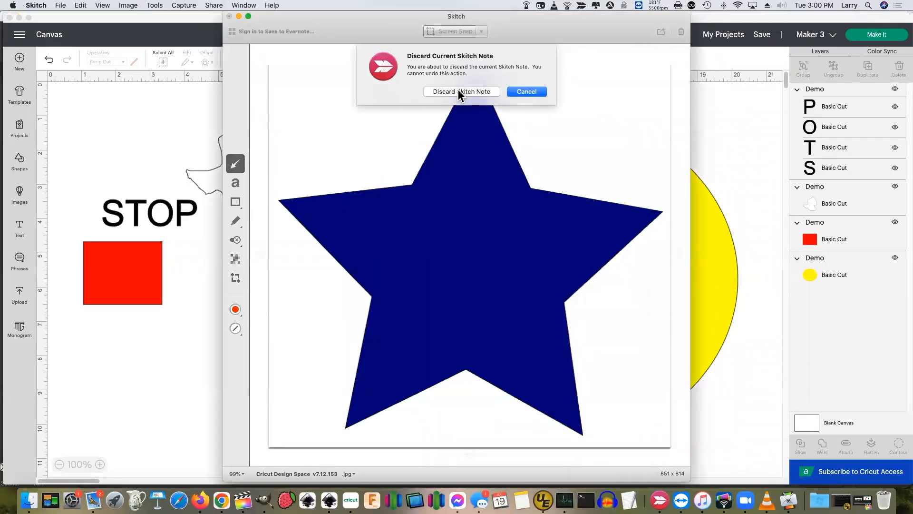
click(458, 90)
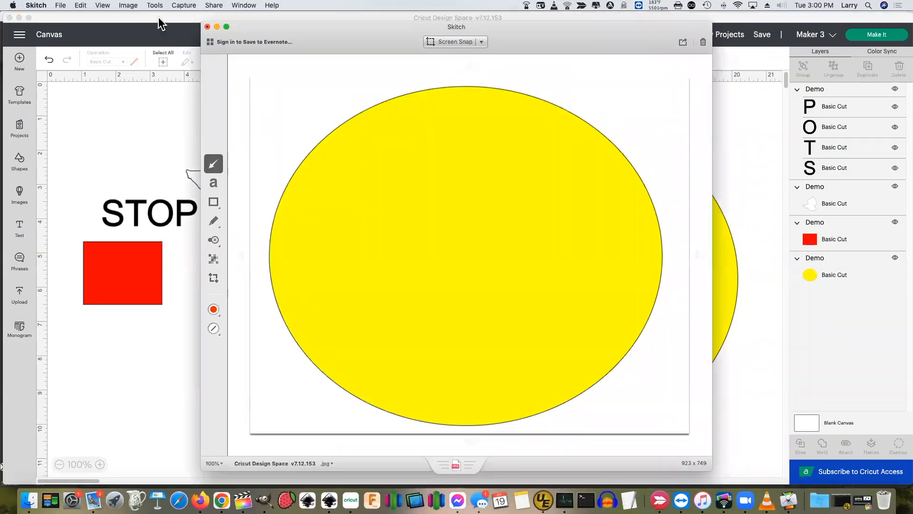
click(81, 5)
key(super+c)
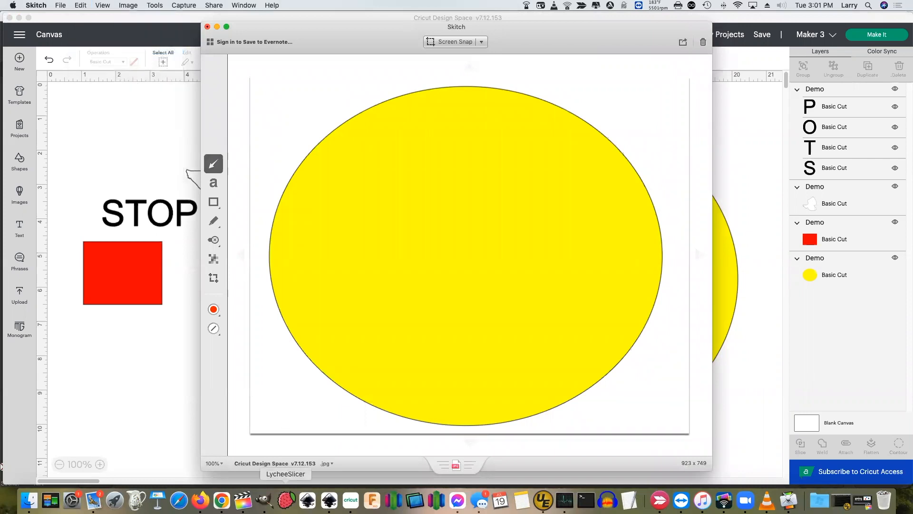
Switch to Inkscape, paste the ellipse capture, apply the multicolor trace, and delete the original bitmap beneath the traced path
click(329, 499)
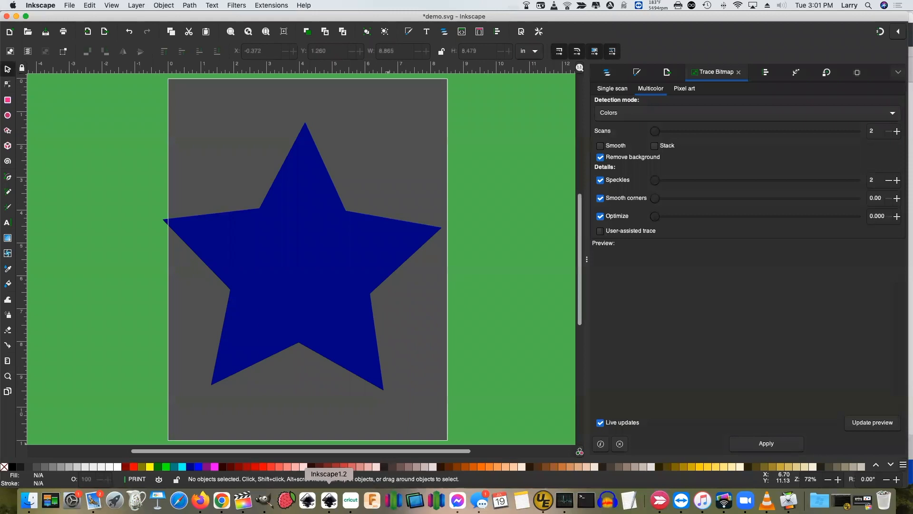
key(super+v)
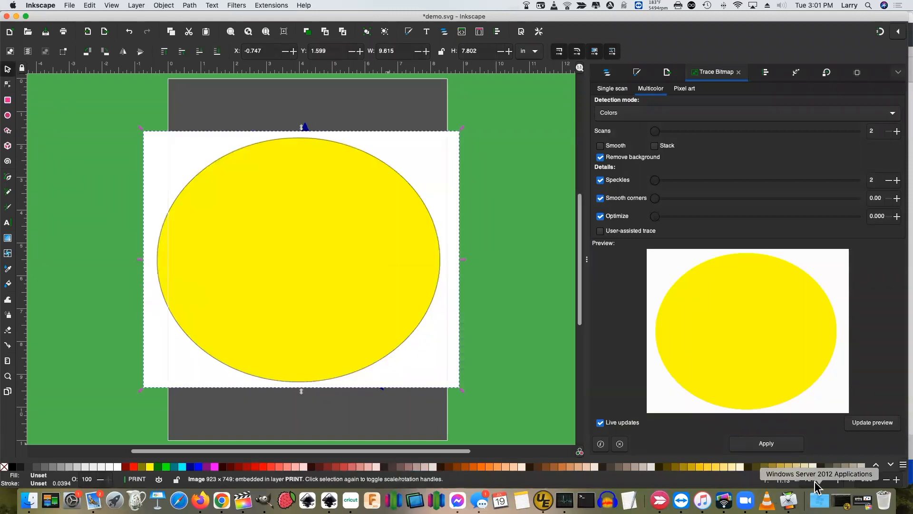
click(785, 447)
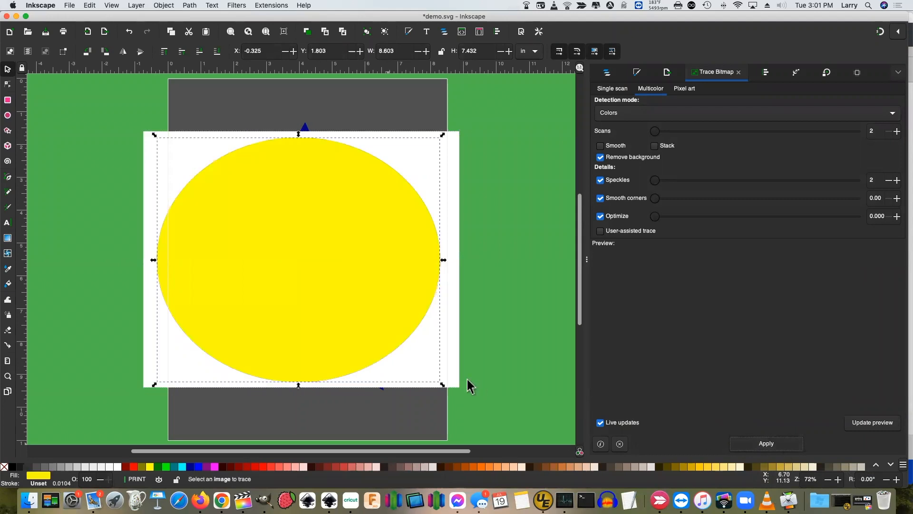
click(449, 357)
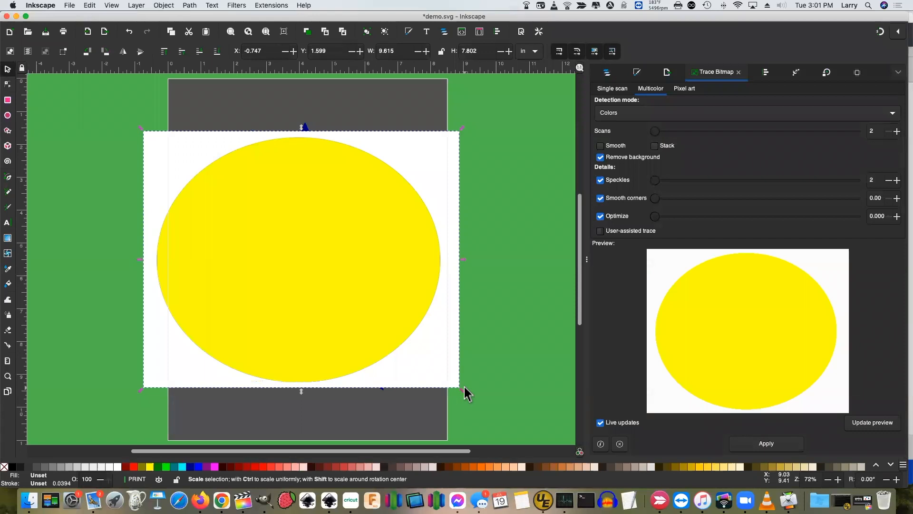
key(Delete)
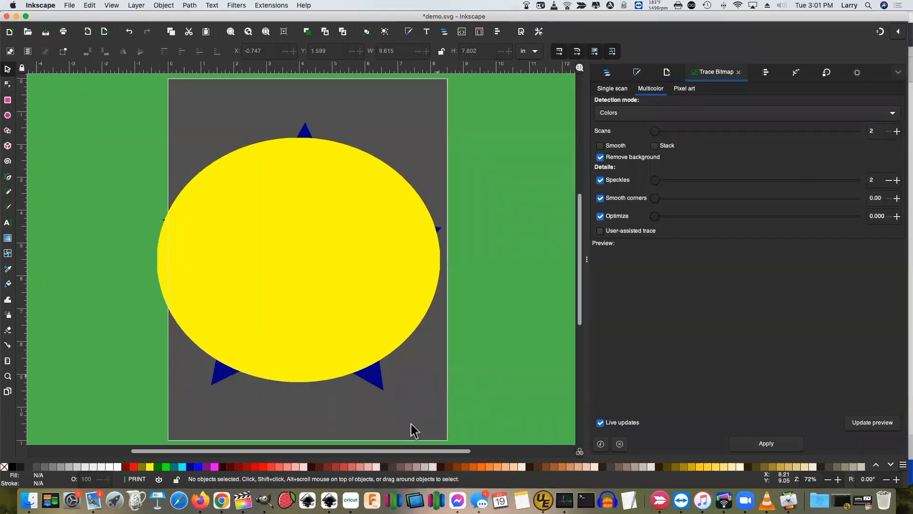
Switch to Cricut Design Space and delete the enlarged yellow ellipse
click(350, 499)
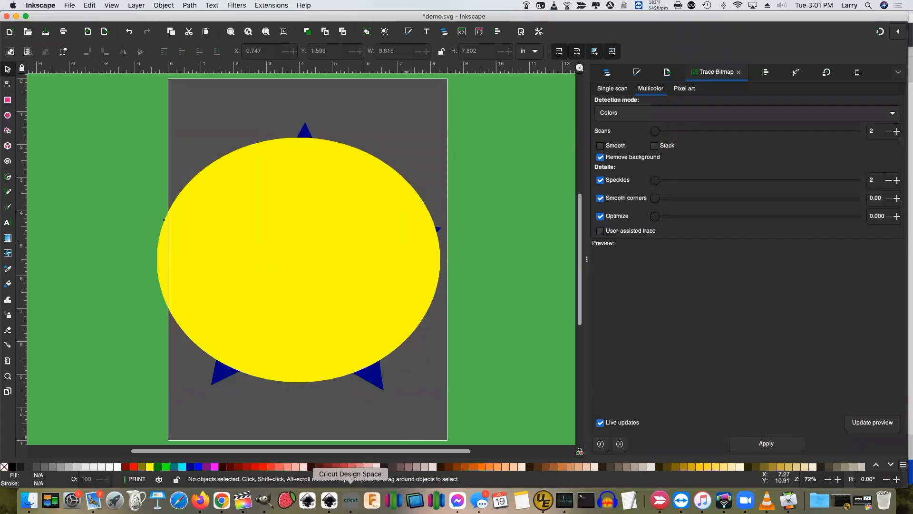
click(535, 332)
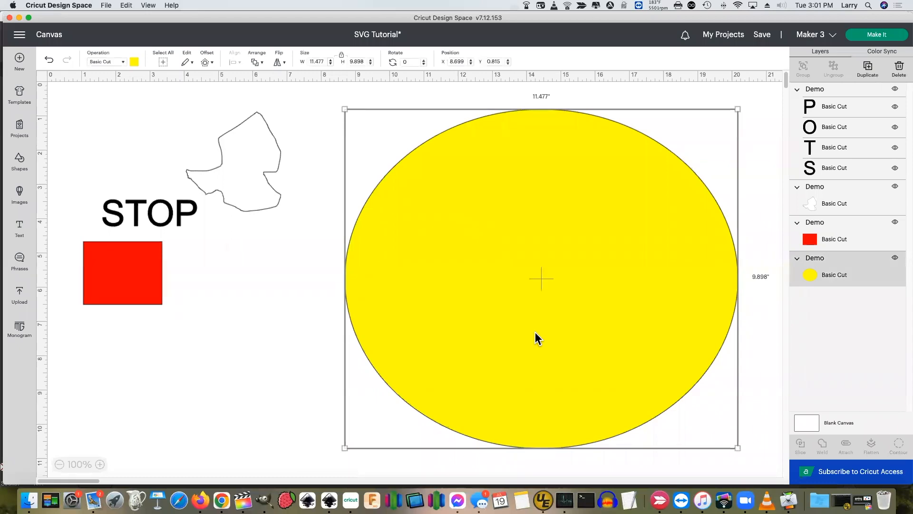
key(Delete)
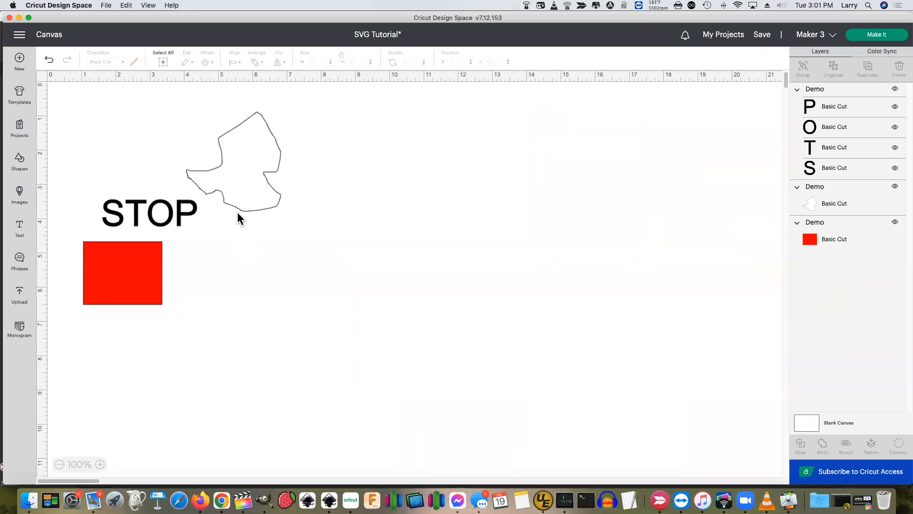
Move the red rectangle into the empty canvas area and enlarge it proportionally to about 10.1 in wide, leaving it deselected
click(875, 236)
drag(152, 261, 434, 151)
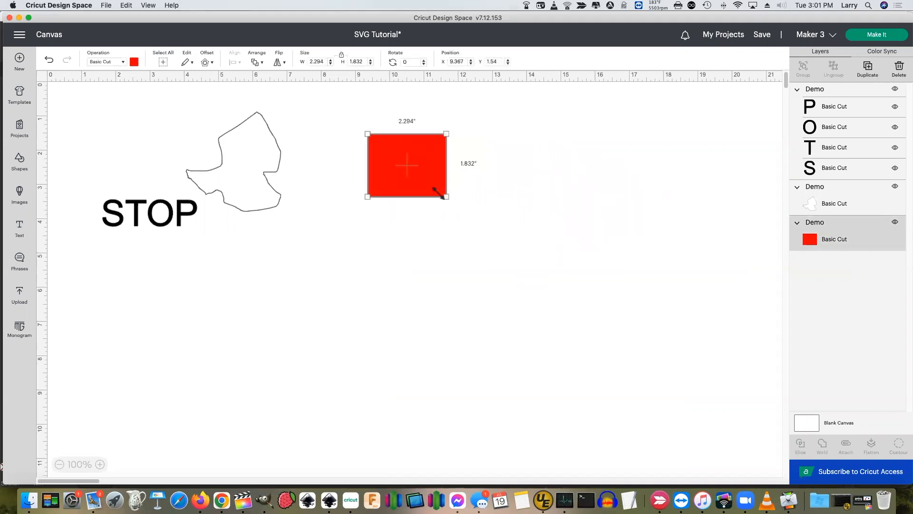
drag(440, 194, 706, 407)
click(729, 116)
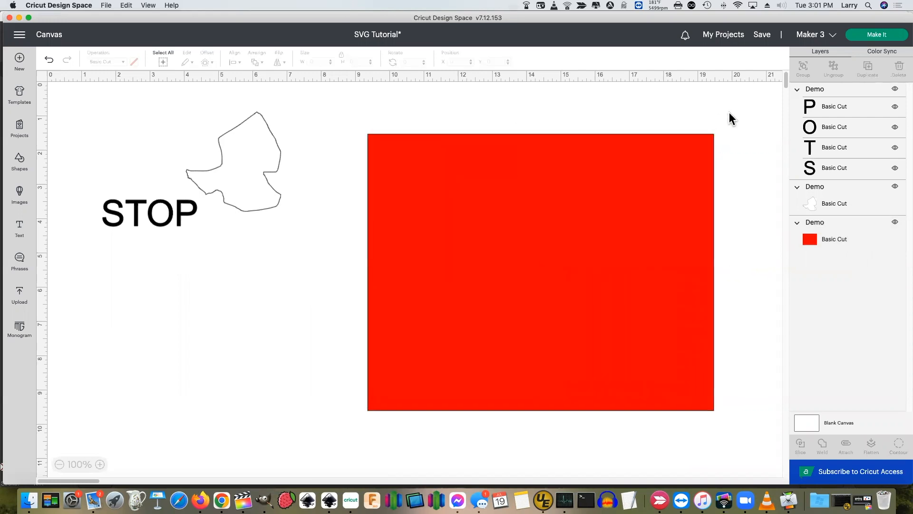
Capture a screen snap of the enlarged red rectangle with Skitch, discarding the ellipse note, and copy the captured image
click(581, 5)
click(614, 17)
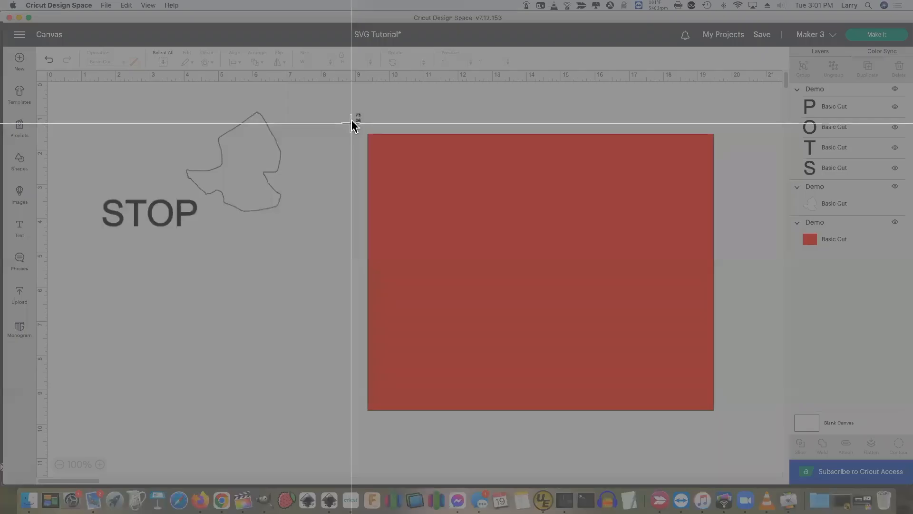
drag(352, 121, 731, 430)
click(723, 429)
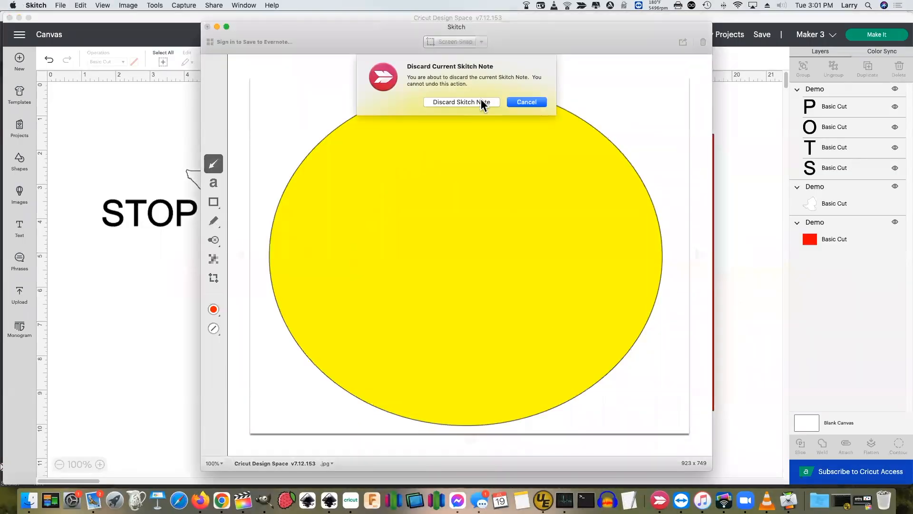
click(481, 99)
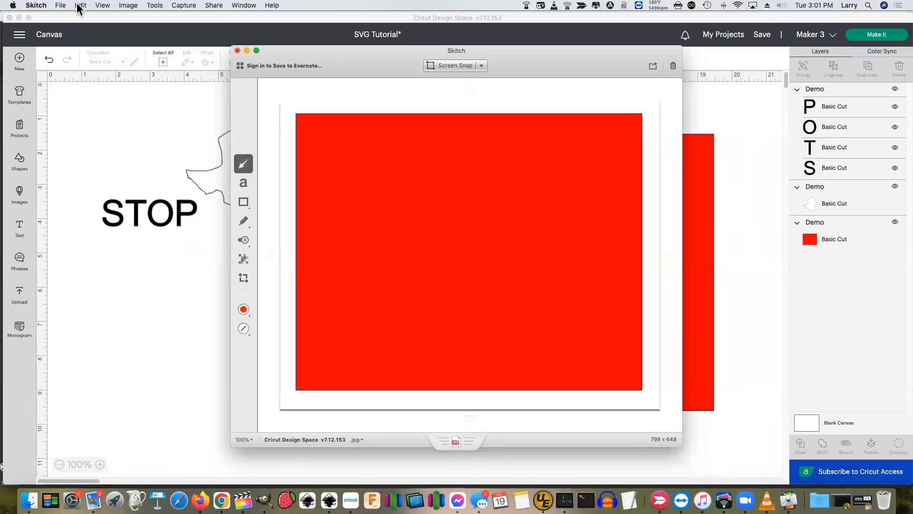
click(81, 6)
click(92, 53)
Switch to Inkscape, paste the rectangle capture, trace it with the existing multicolor settings, and delete its source bitmap
click(329, 499)
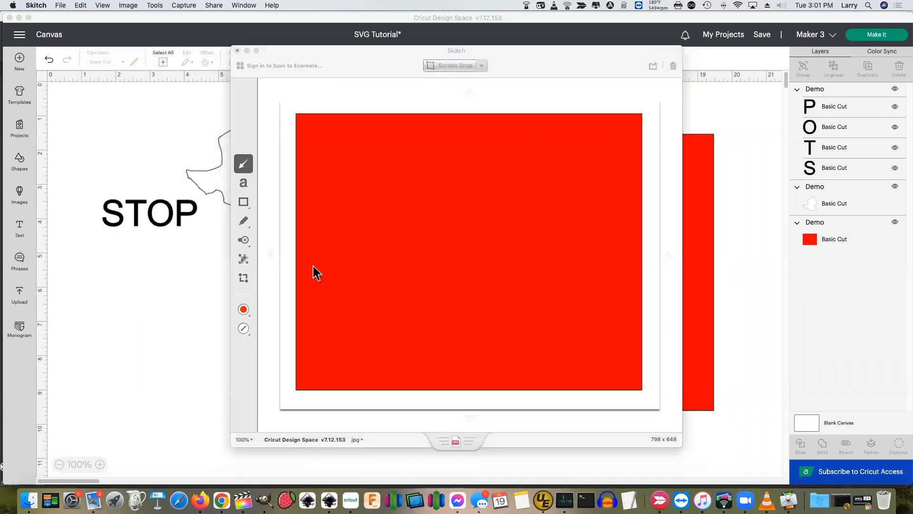
key(super+v)
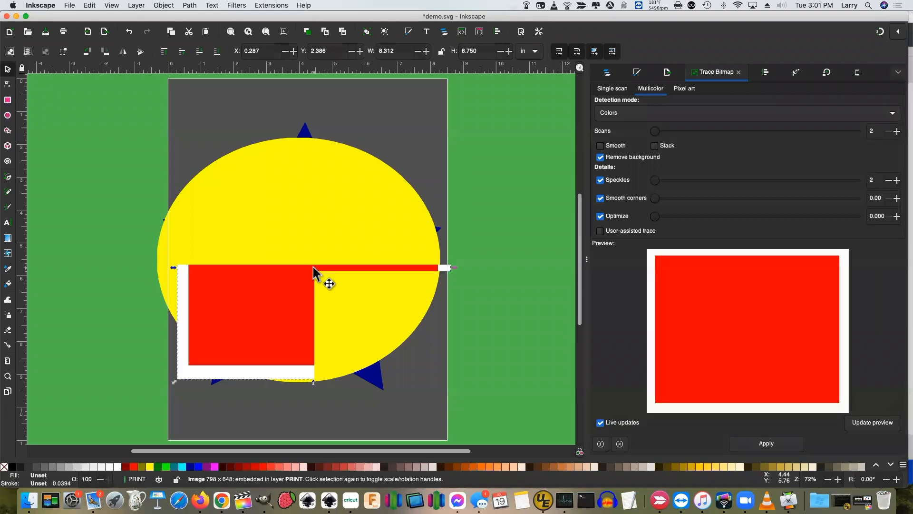
click(766, 444)
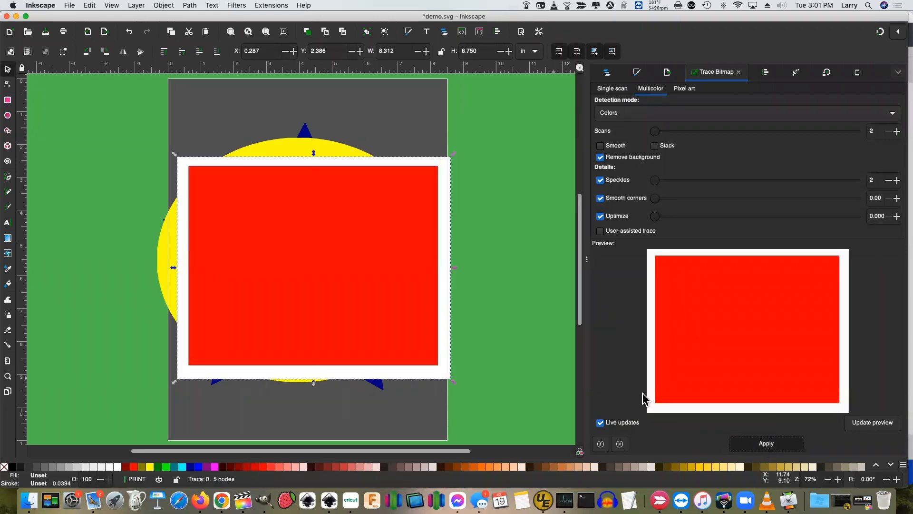
key(Delete)
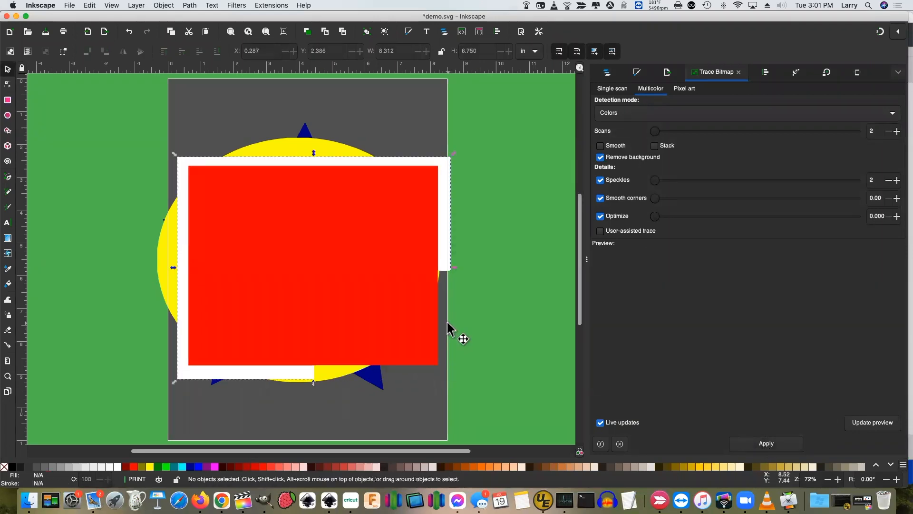
Return to Cricut Design Space and delete the enlarged red rectangle
click(351, 500)
click(473, 240)
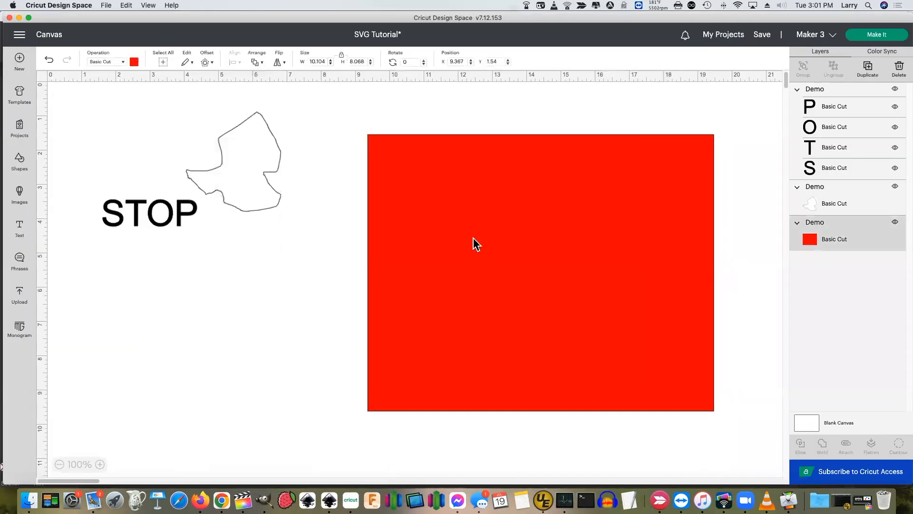
key(Delete)
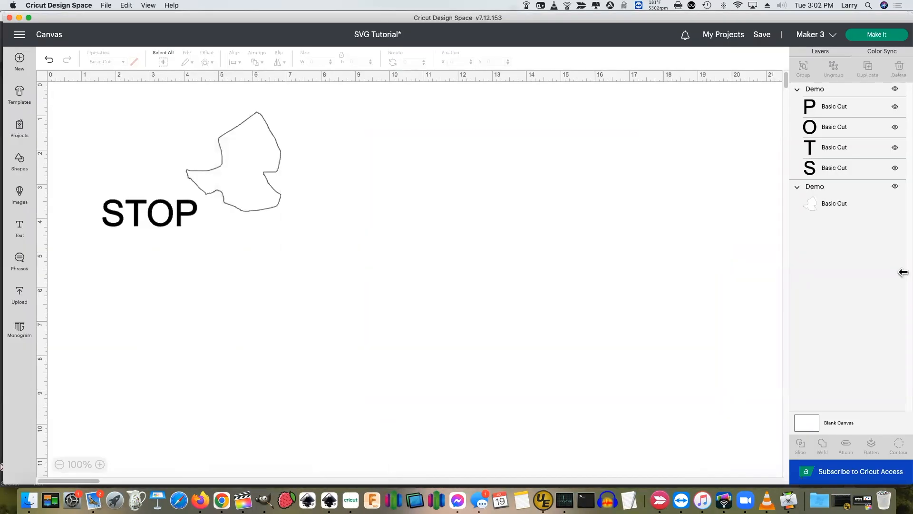
Move the white irregular shape away from the STOP text and change its material color to blue
click(844, 203)
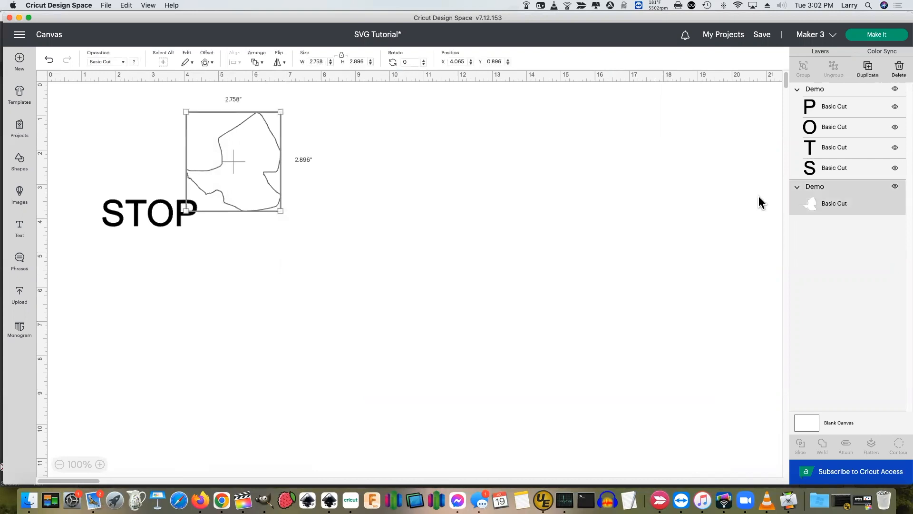
drag(235, 191, 356, 211)
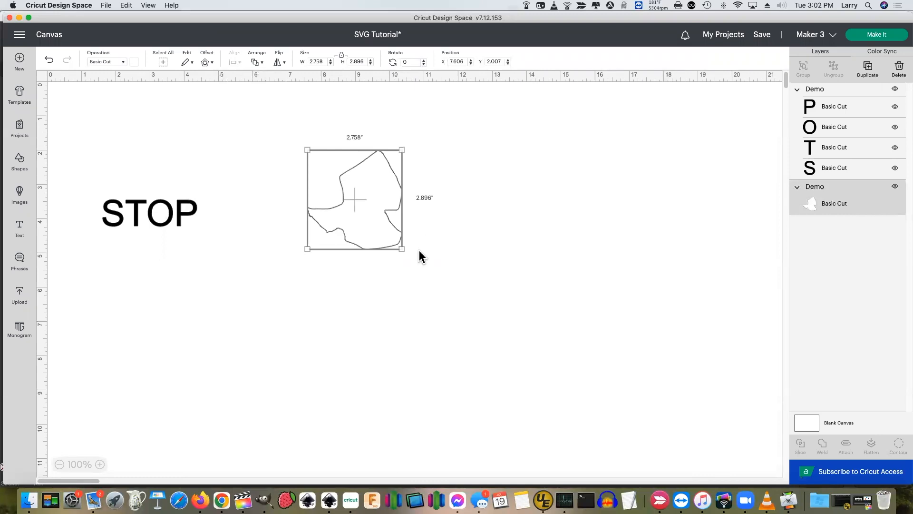
click(134, 62)
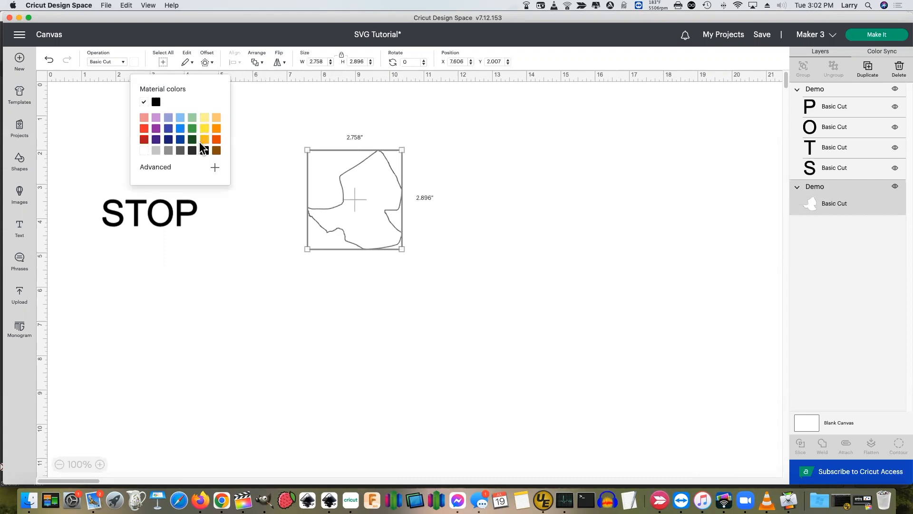
click(181, 128)
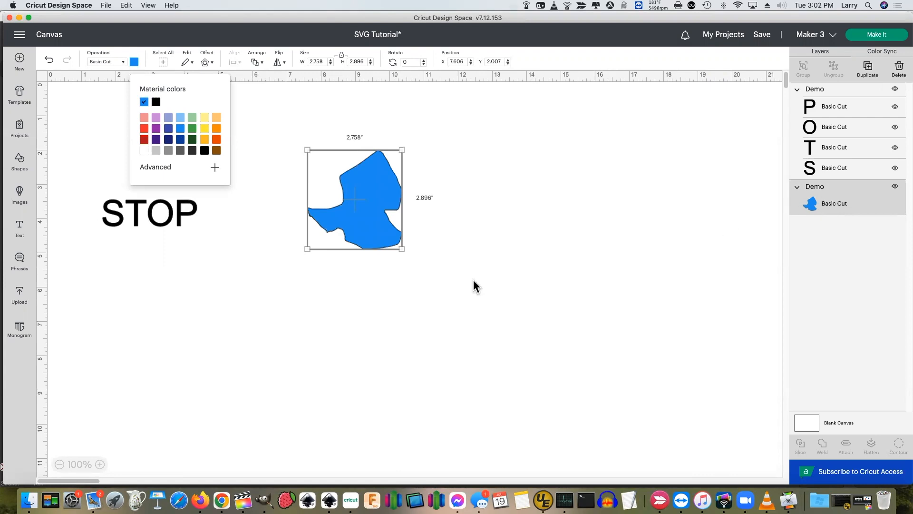
click(388, 243)
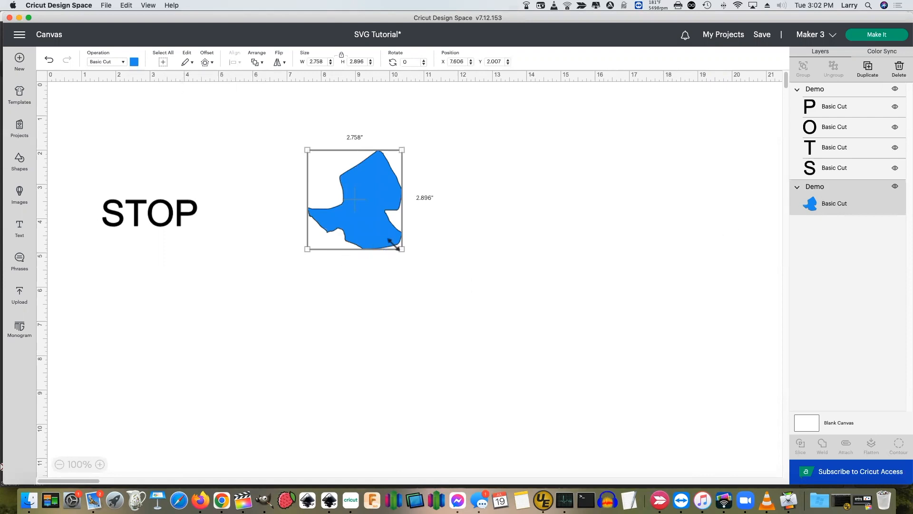
Enlarge the blue irregular shape proportionally to about 10.3 in wide, reposition it fully within the visible canvas, and deselect it
drag(402, 248, 659, 395)
drag(566, 333, 559, 277)
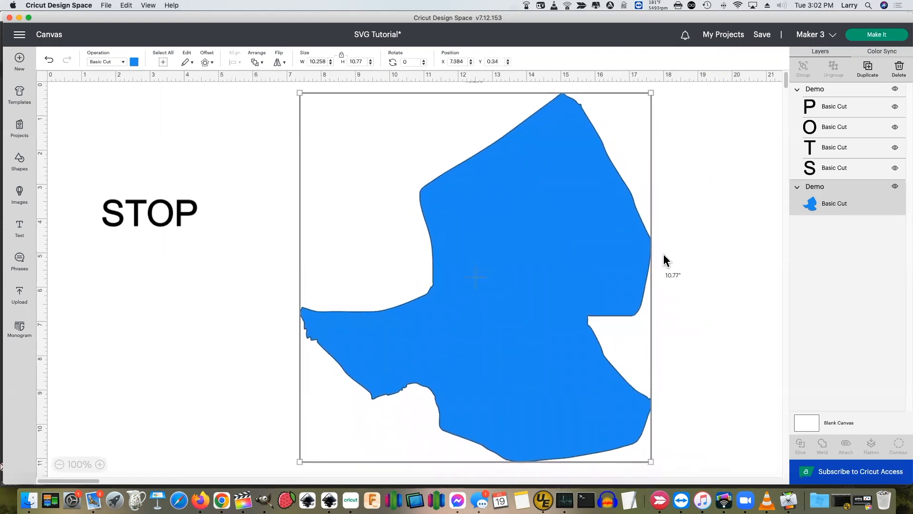
click(691, 215)
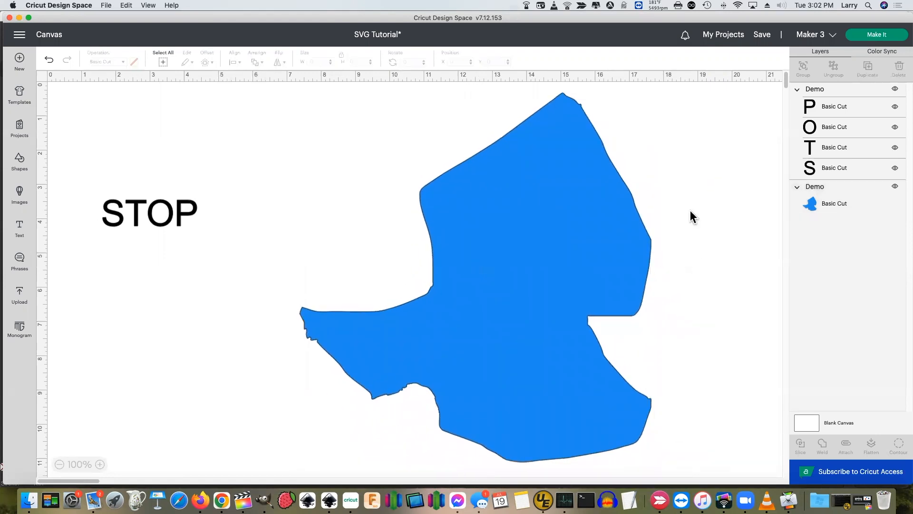
Capture a screen snap of the whole blue irregular shape with Skitch, discarding the rectangle note, and copy the captured image
click(581, 5)
click(581, 16)
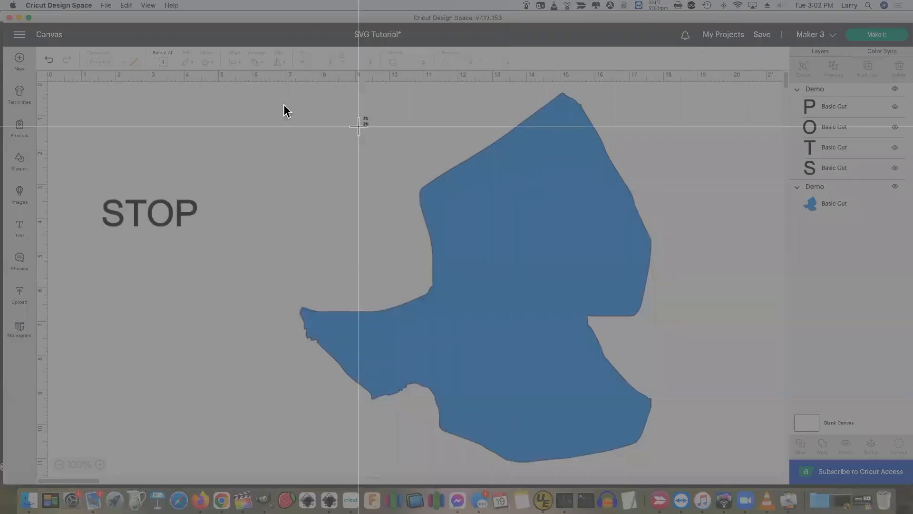
drag(282, 88, 729, 470)
click(729, 465)
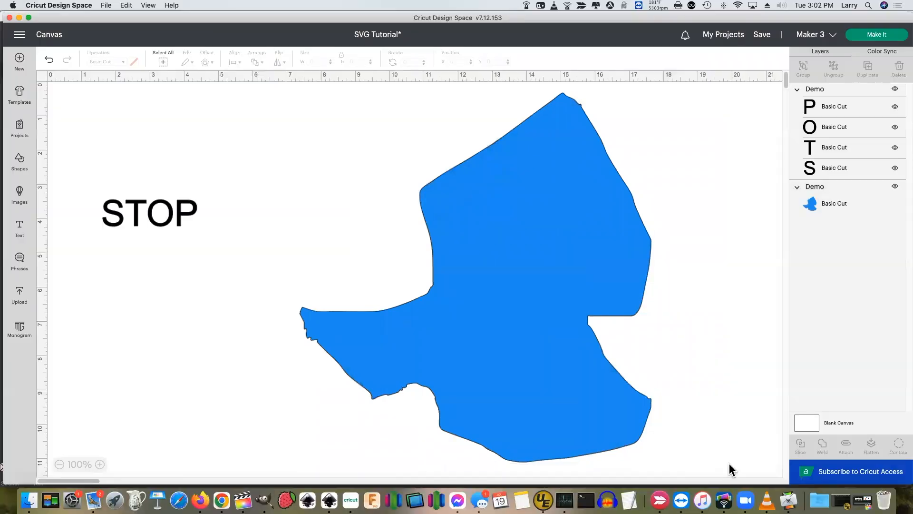
click(475, 122)
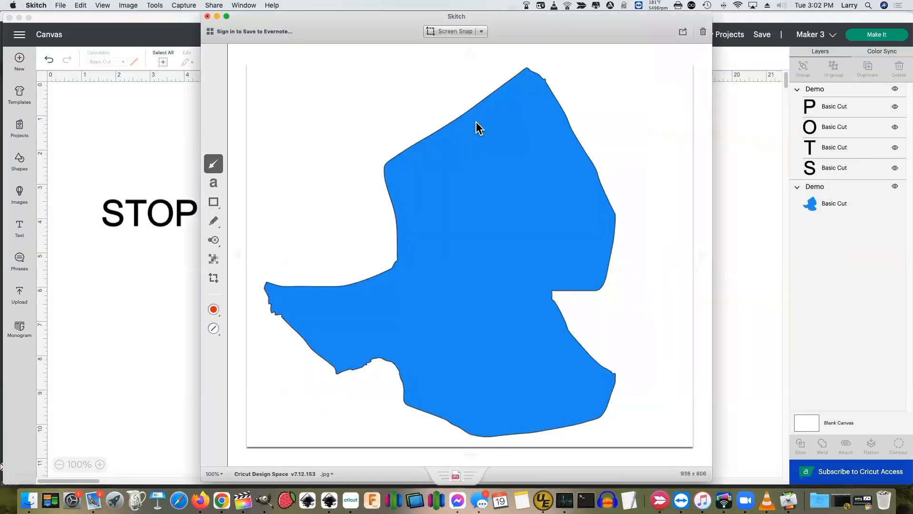
click(81, 6)
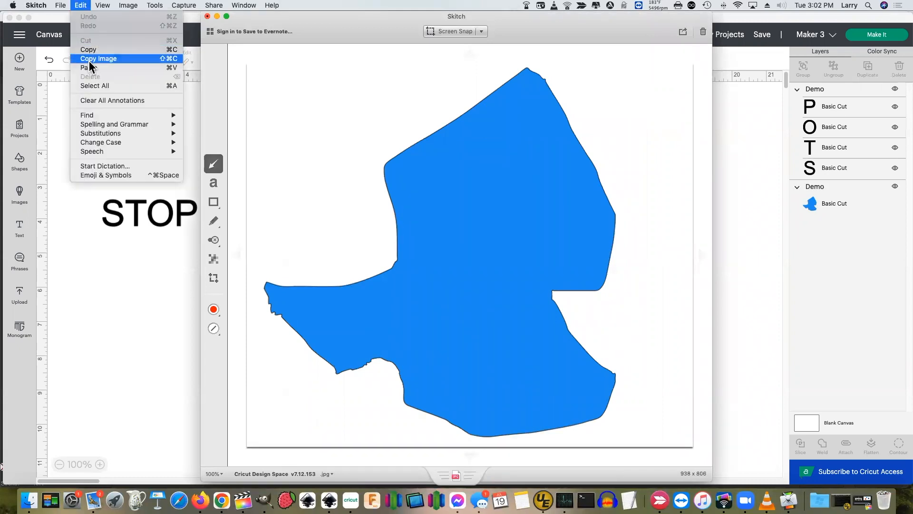
click(95, 58)
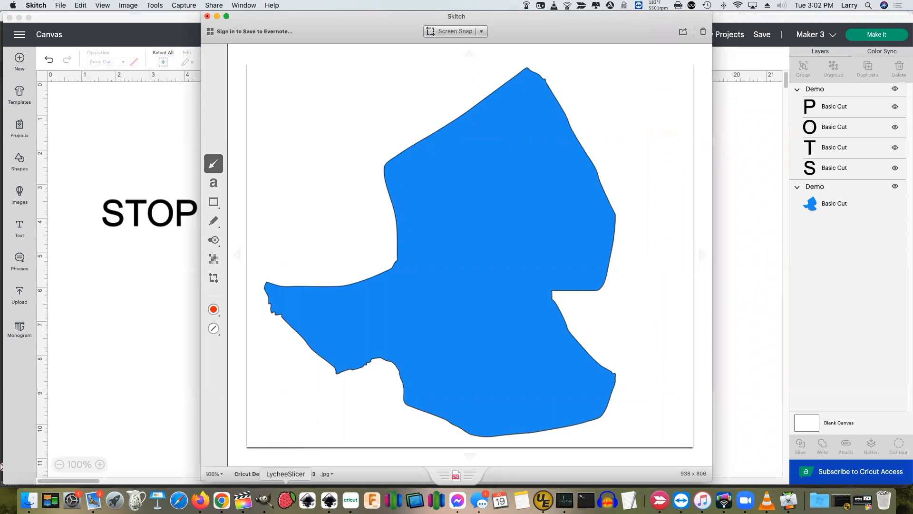
Switch to Inkscape, paste the blue irregular shape capture, trace it as a two-scan multicolor path, and delete the source bitmap
click(329, 499)
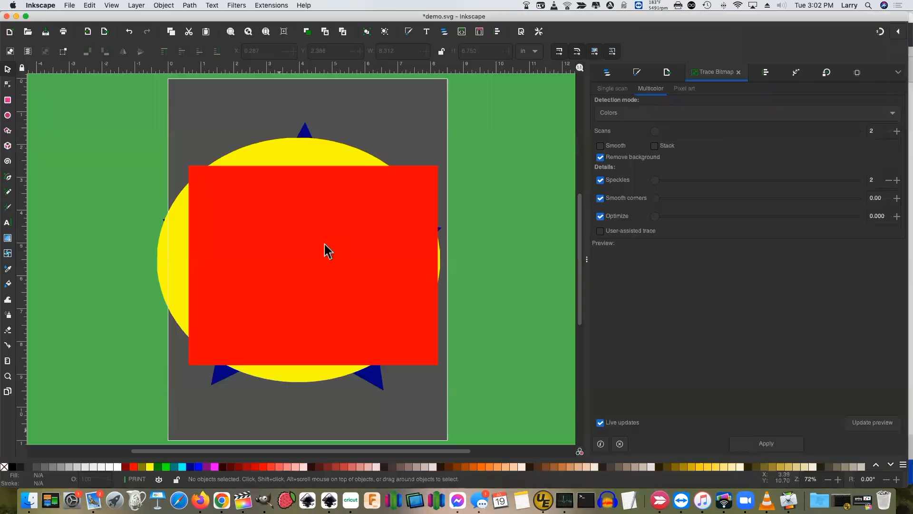
key(super+v)
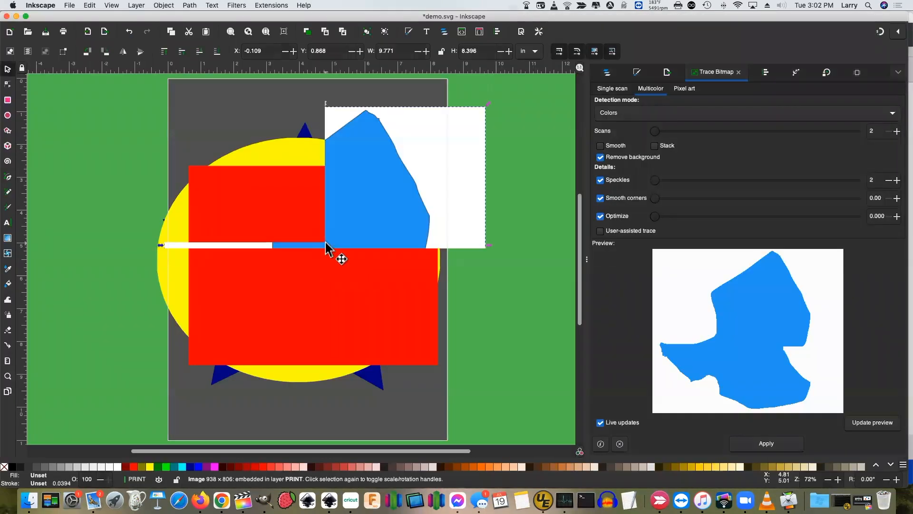
click(767, 443)
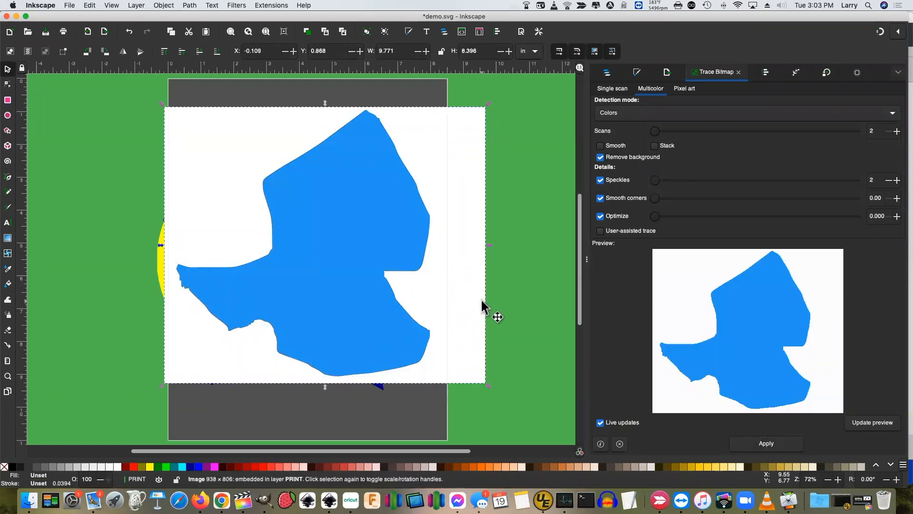
key(Delete)
Fill the traced blue irregular path with white and deselect it
click(326, 282)
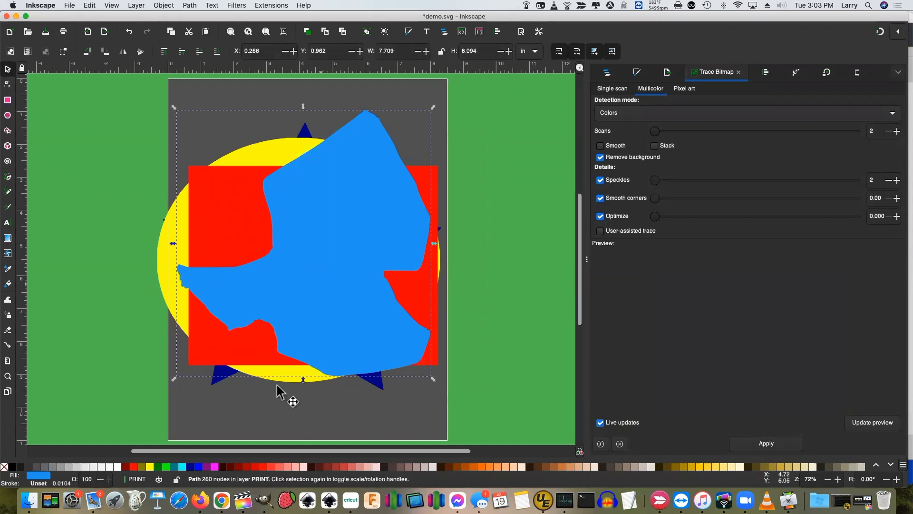
click(117, 467)
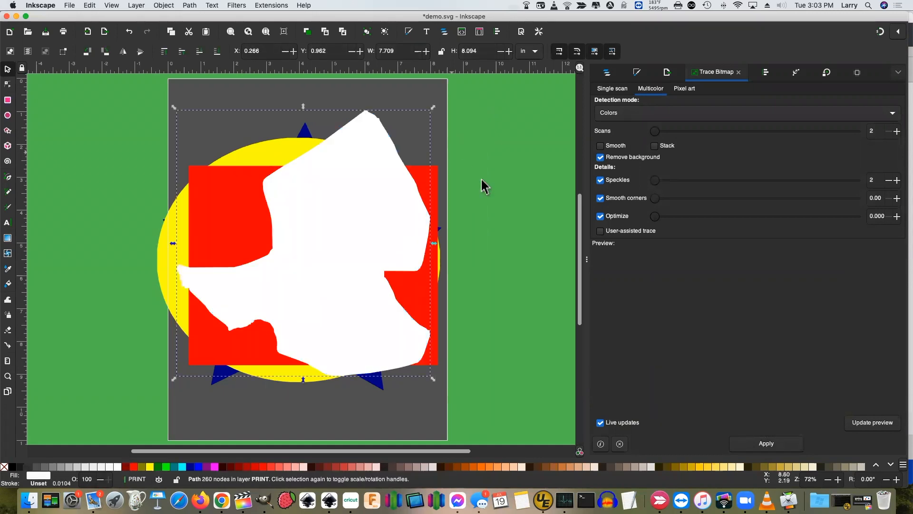
click(493, 203)
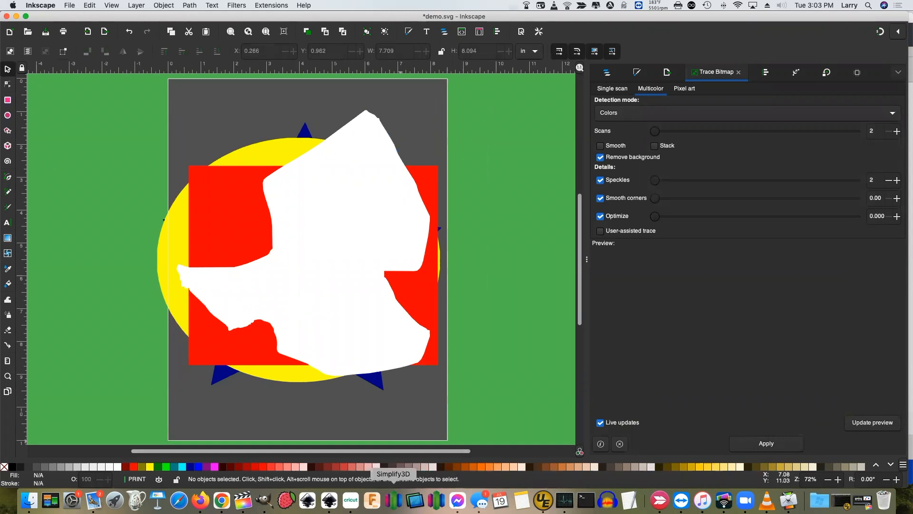
Return to Cricut Design Space and delete the enlarged blue irregular shape
click(351, 499)
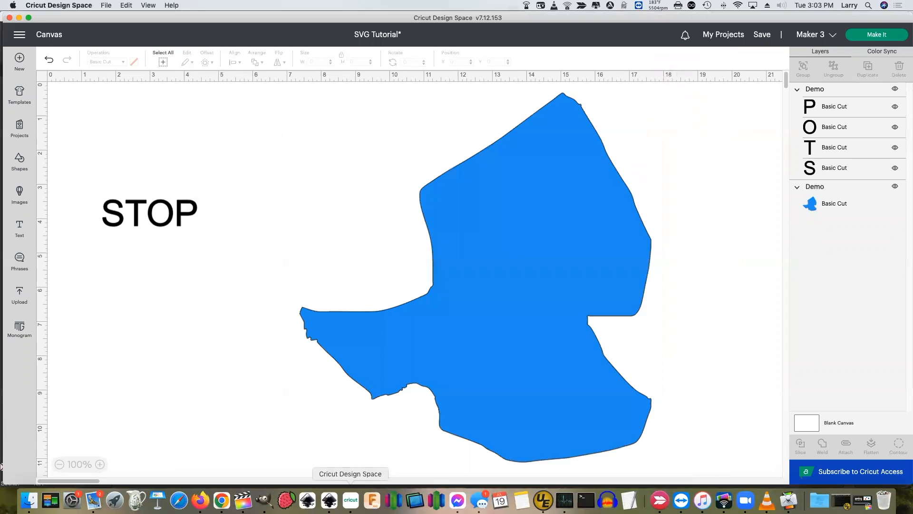
click(500, 358)
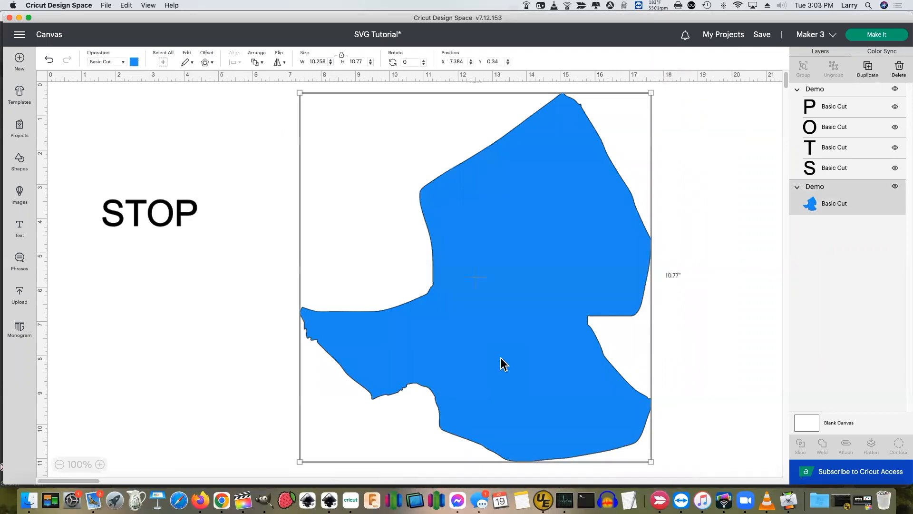
key(Delete)
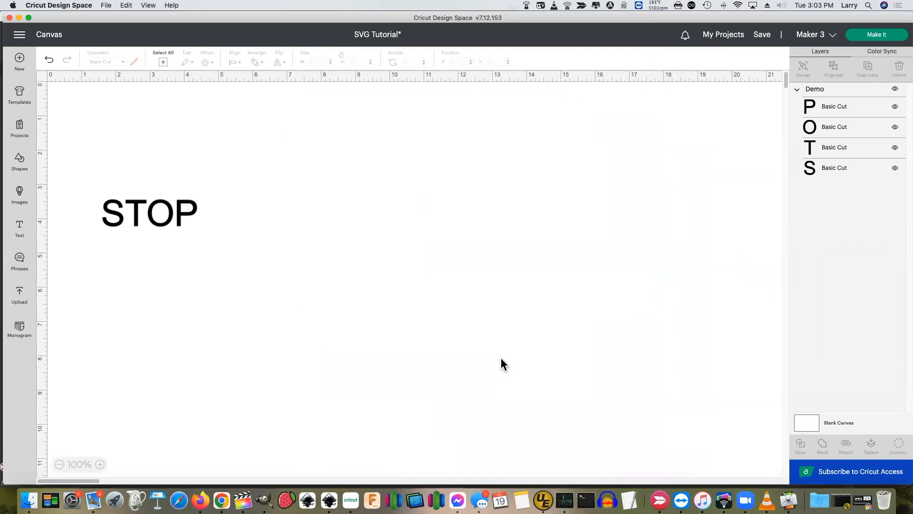
Enlarge the STOP text proportionally to about 16.1 in wide, shift it toward the middle of the canvas, and deselect it
click(162, 218)
drag(200, 230, 489, 350)
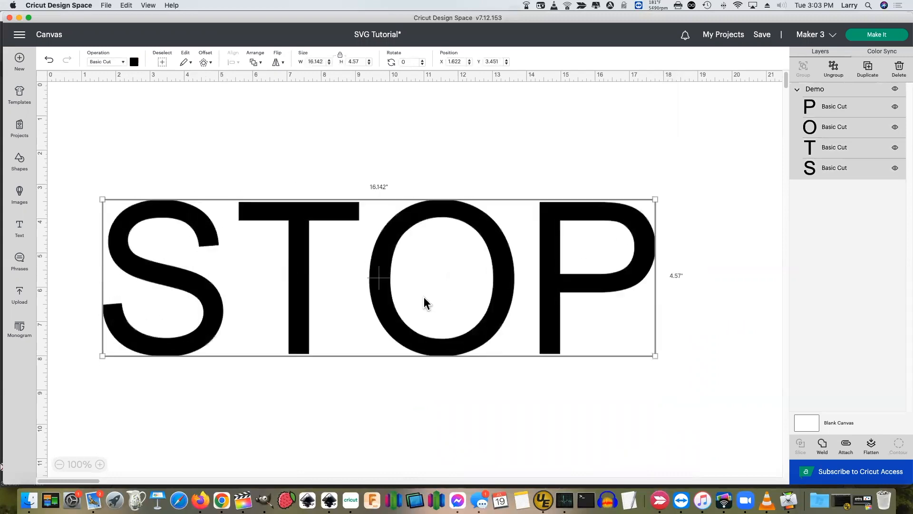
drag(380, 281, 453, 271)
click(468, 179)
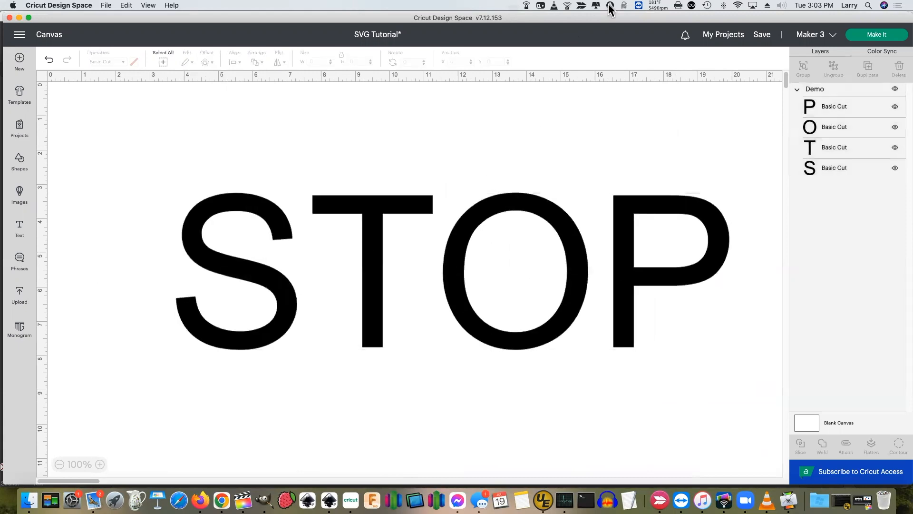
Capture a crosshair snapshot of the whole enlarged STOP text with Skitch and copy the captured image
click(581, 5)
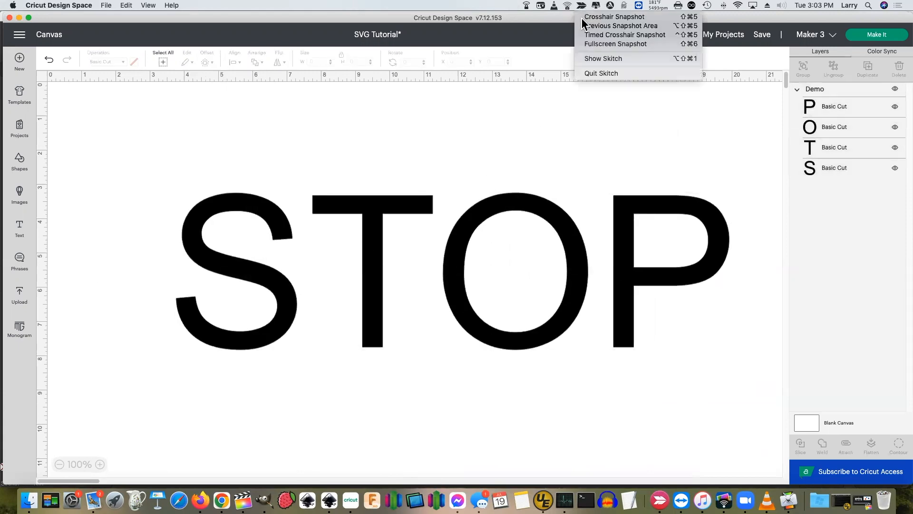
click(590, 17)
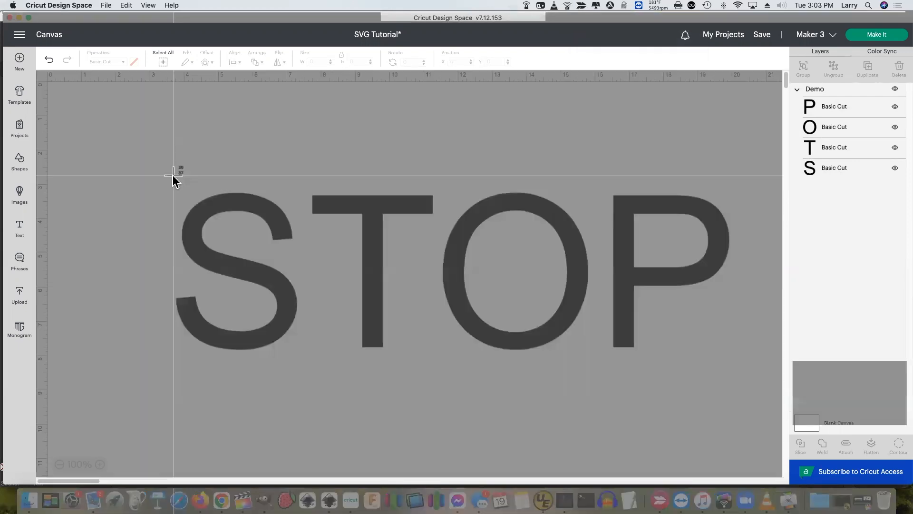
drag(164, 172, 740, 367)
click(740, 367)
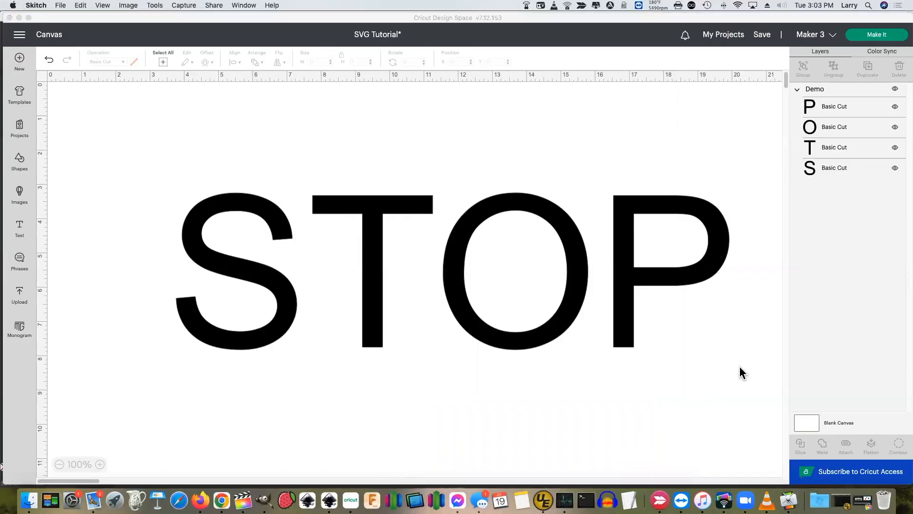
click(464, 90)
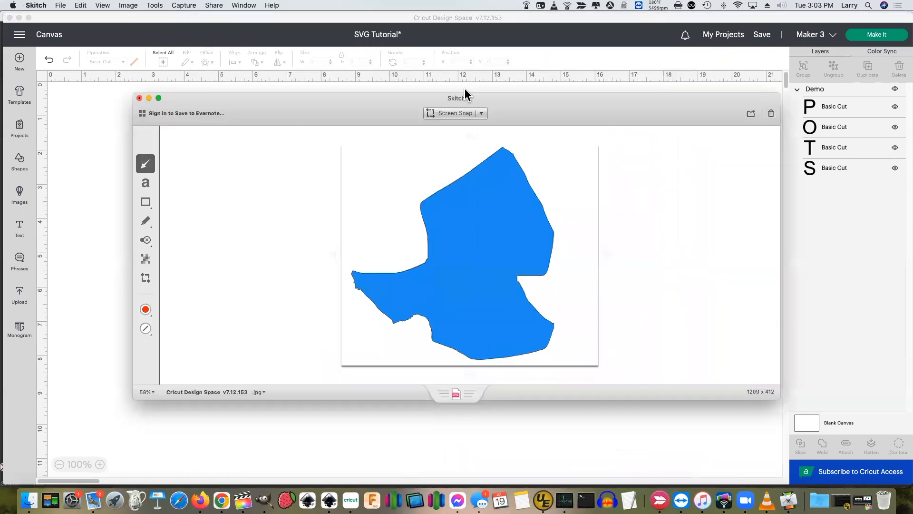
click(81, 6)
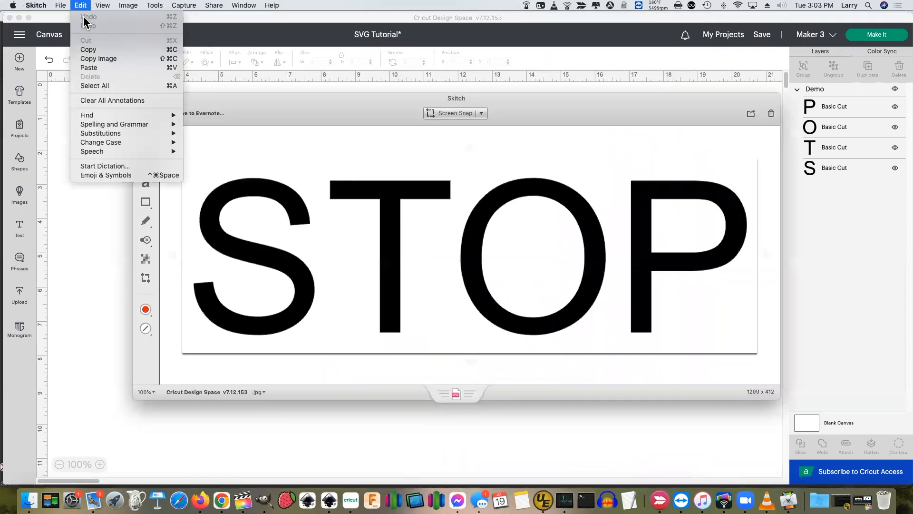
click(98, 47)
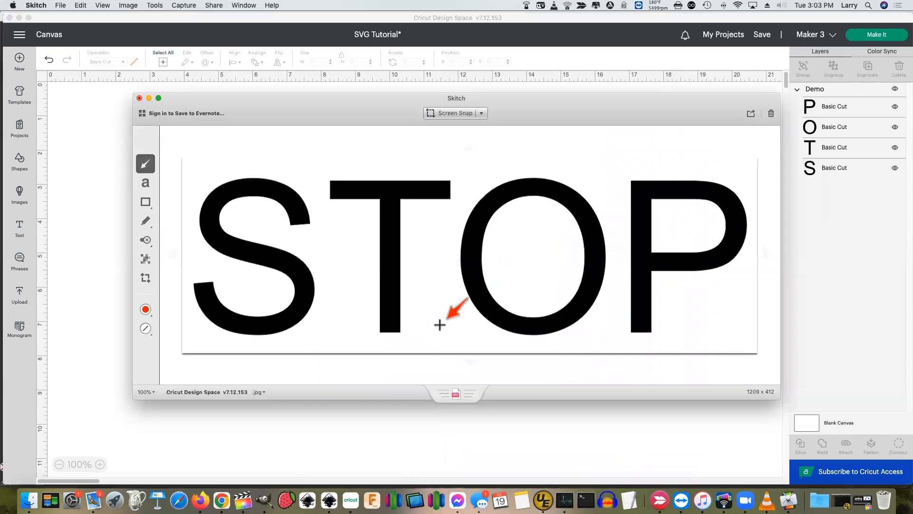
Switch to Inkscape, trace the pasted STOP capture into a path in place of its bitmap, and move the lettering over the other shapes
click(329, 499)
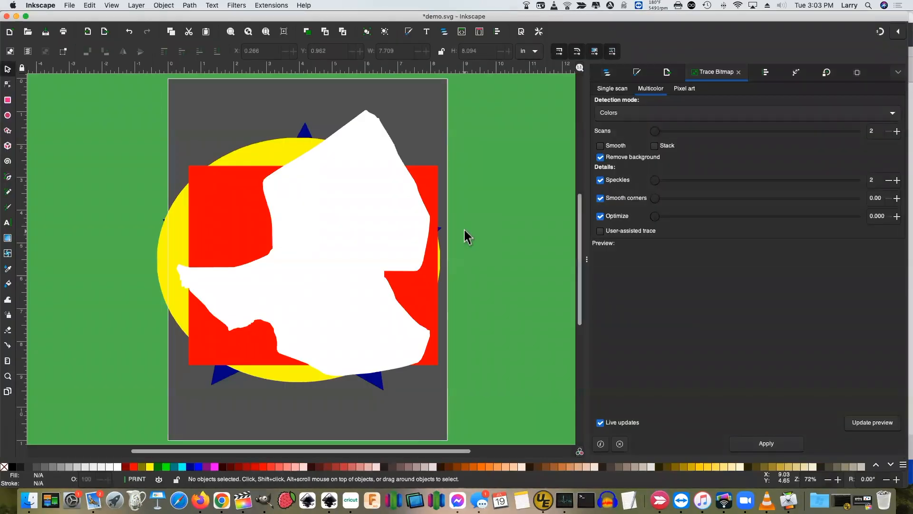
key(cmd+v)
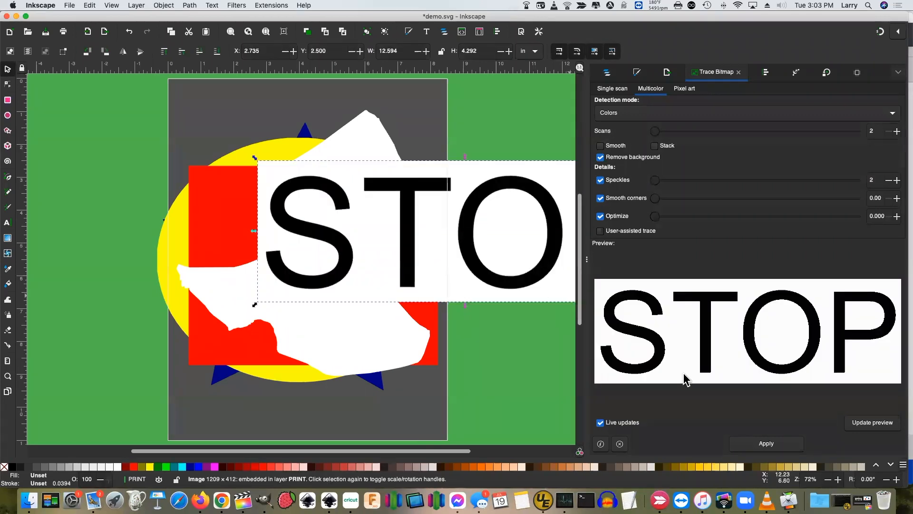
click(767, 443)
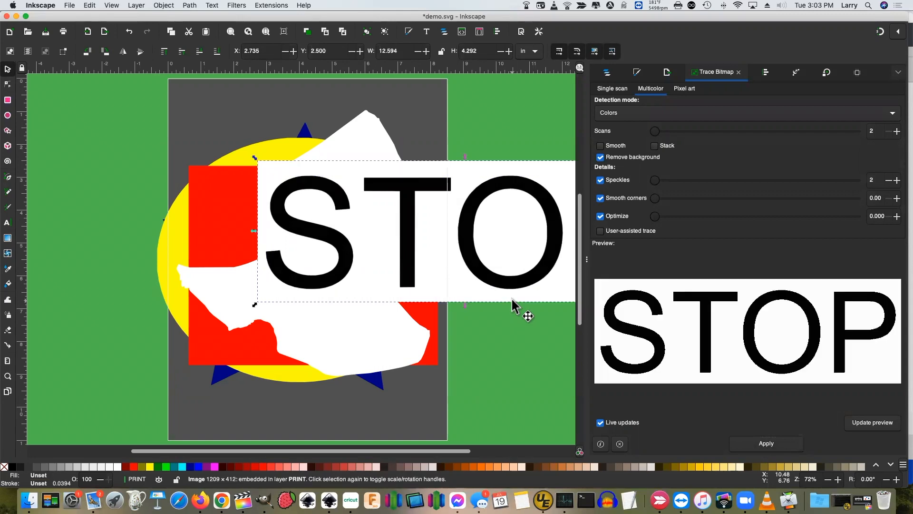
key(Delete)
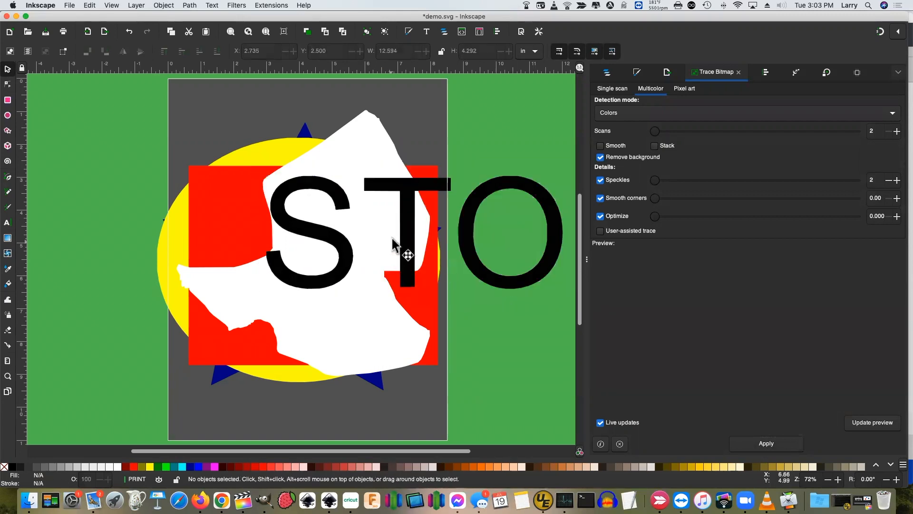
drag(465, 188, 329, 203)
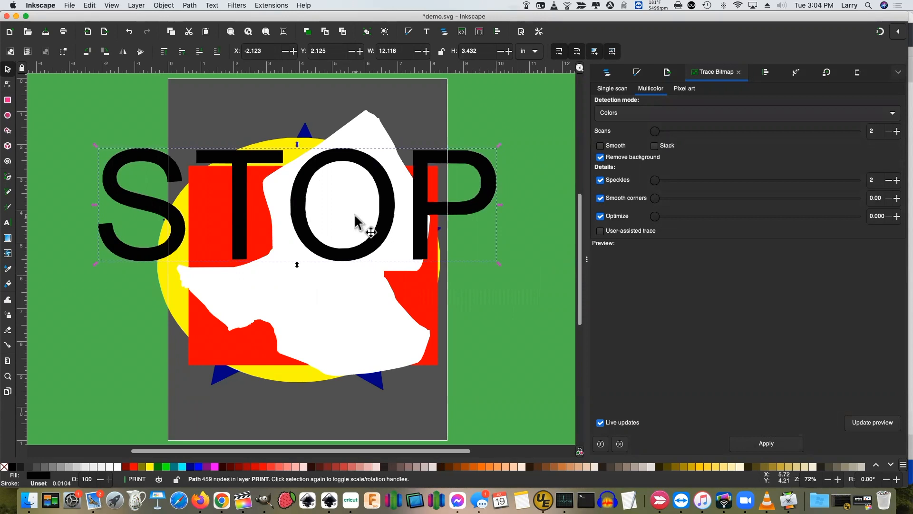
click(528, 339)
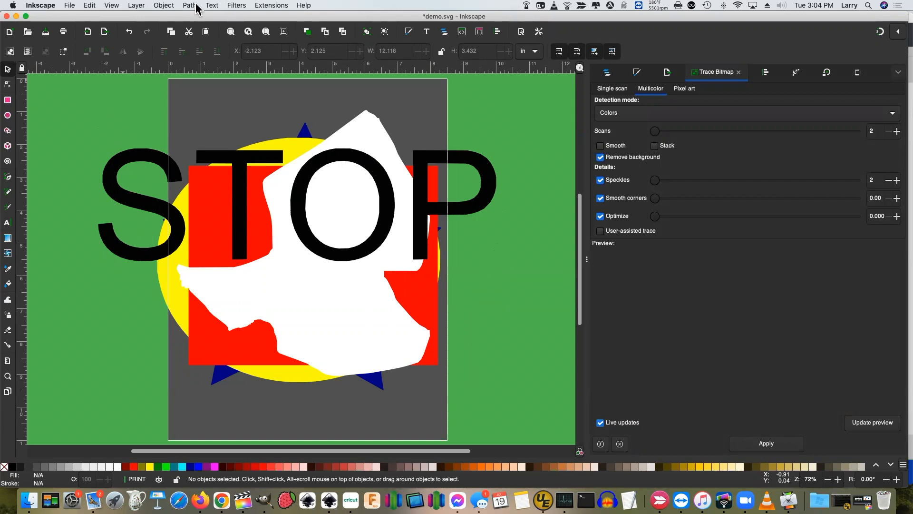
Save the drawing to the Desktop as testing.svg in Plain SVG format
click(68, 7)
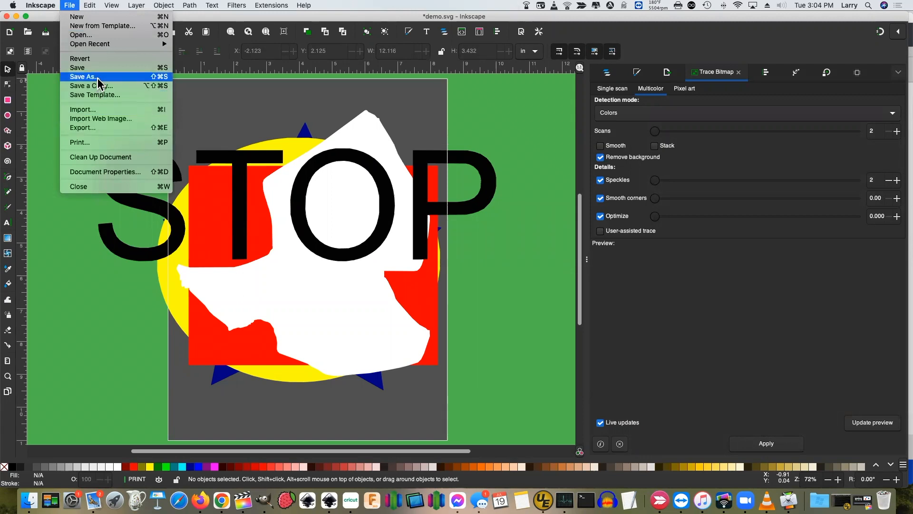
click(99, 77)
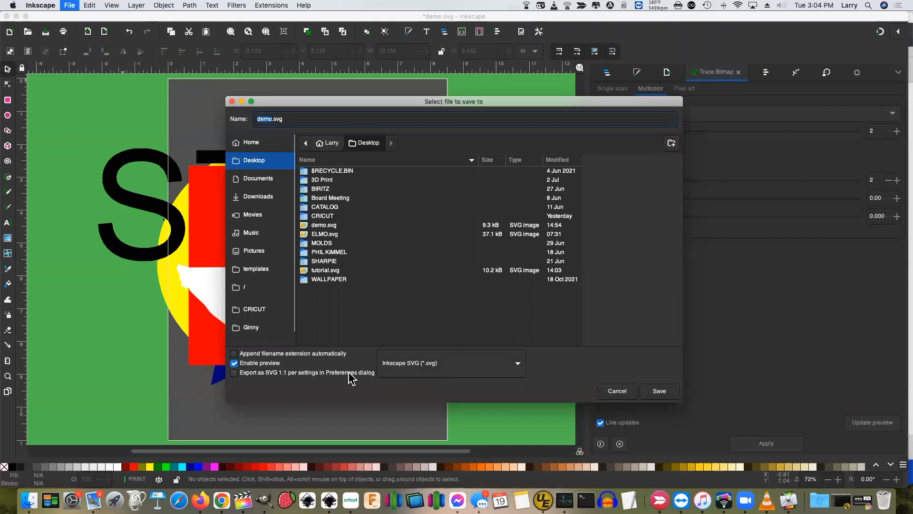
click(409, 369)
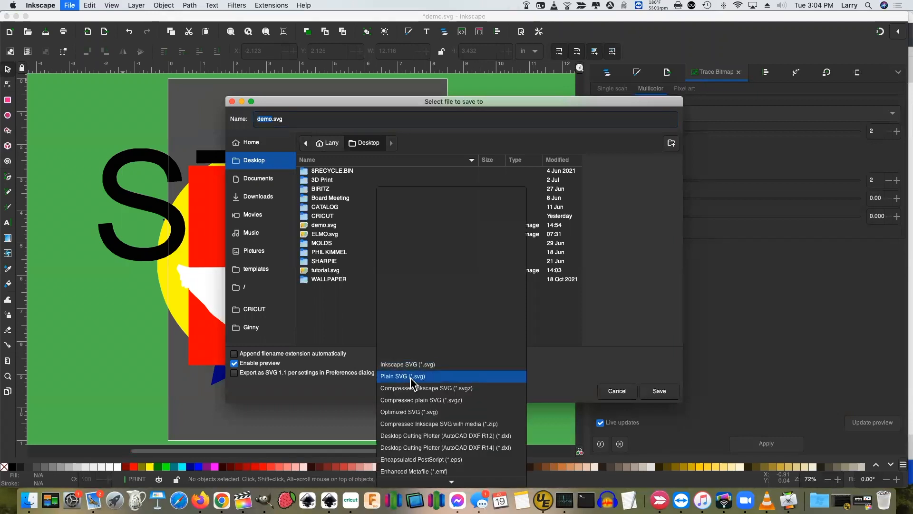
click(411, 379)
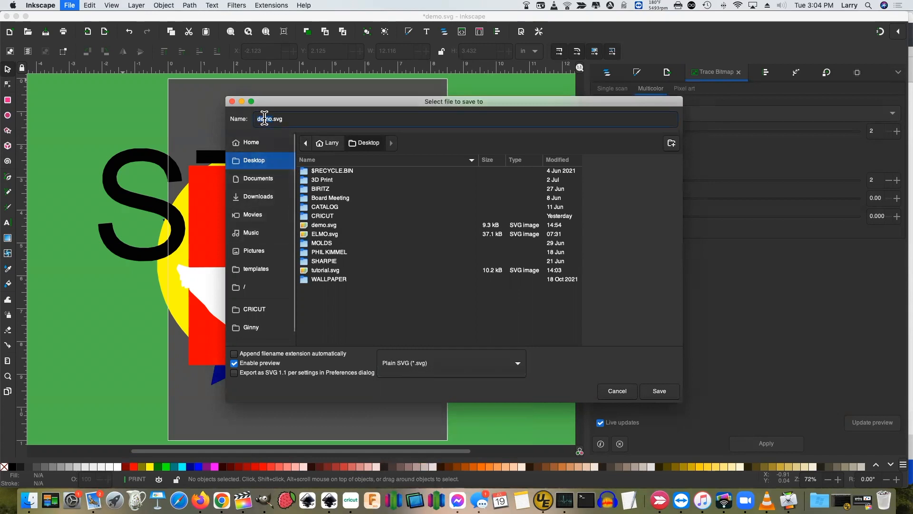
text(testing)
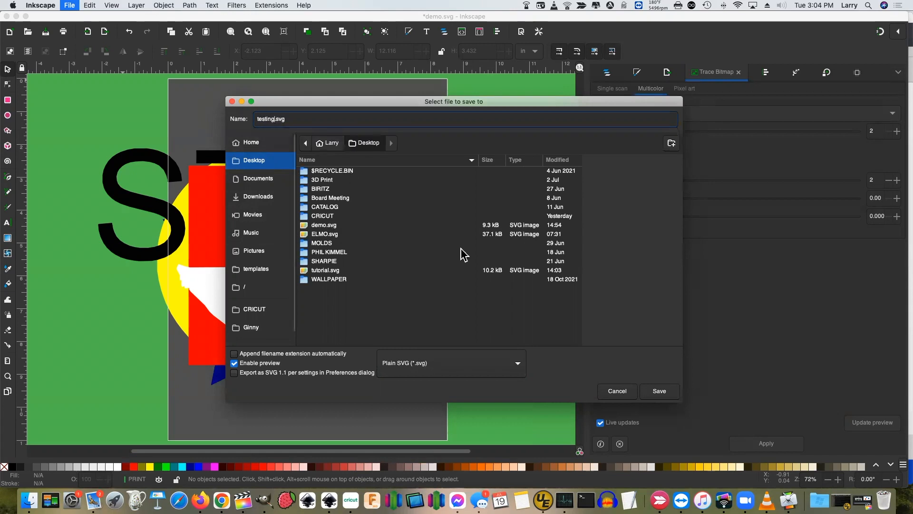
click(657, 390)
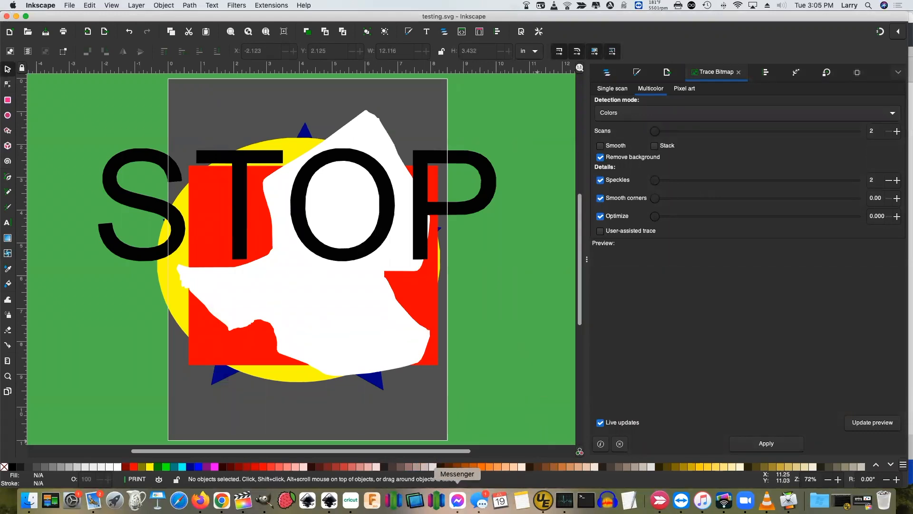
Return to Cricut Design Space and delete the enlarged STOP text to empty the canvas
click(351, 498)
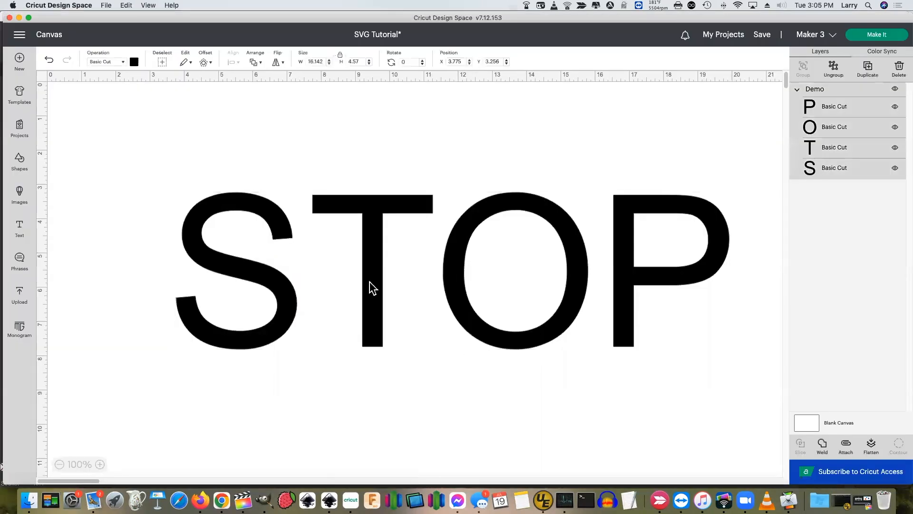
click(369, 282)
key(Delete)
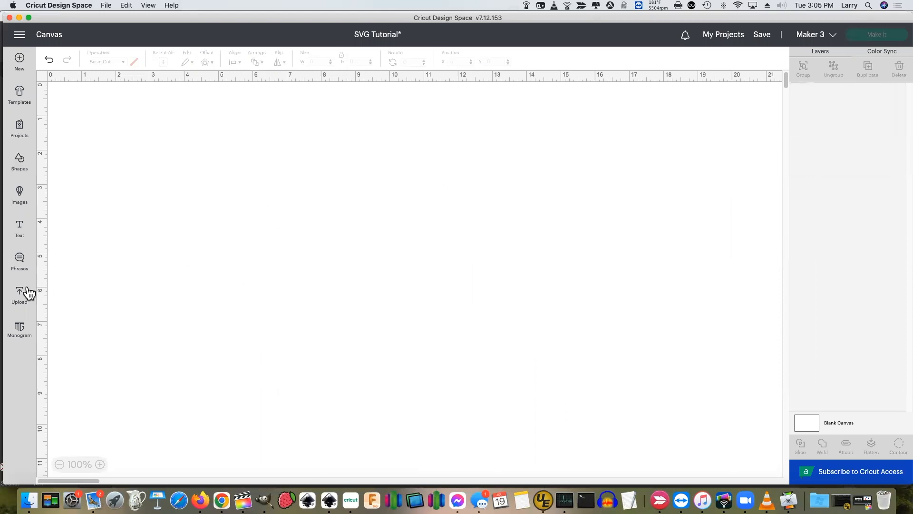
Upload testing.svg from the Desktop as a cut image named testing and add it to the canvas
click(23, 303)
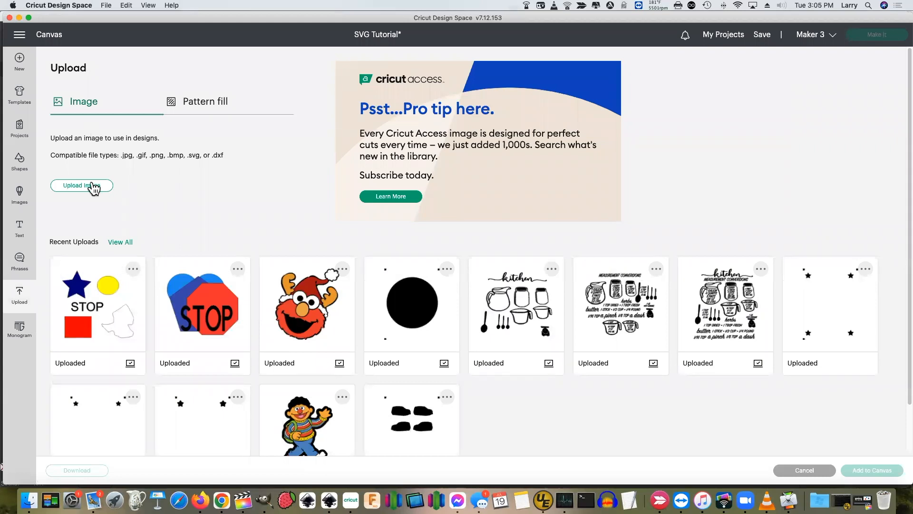
click(93, 185)
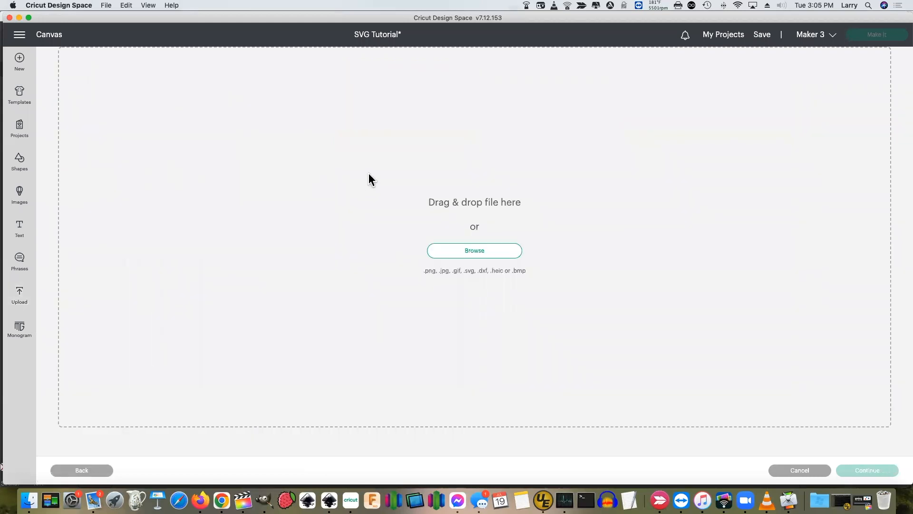
click(464, 252)
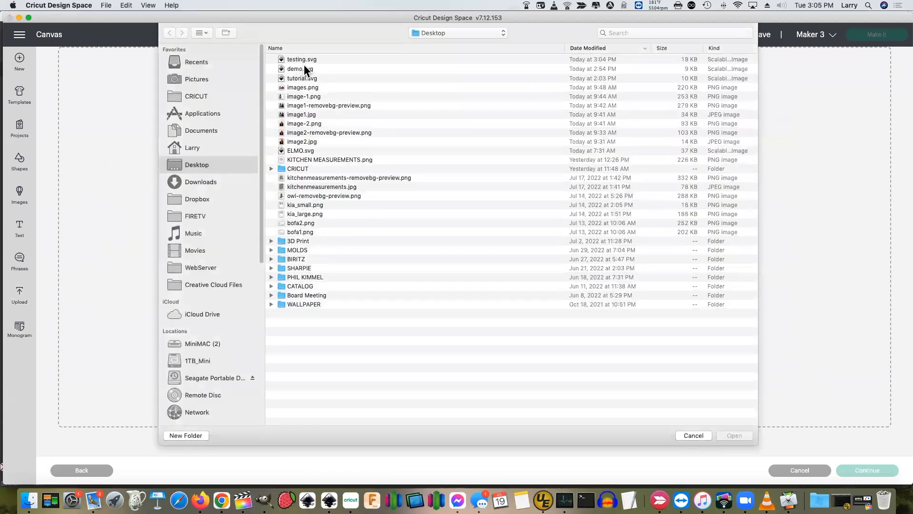
click(304, 59)
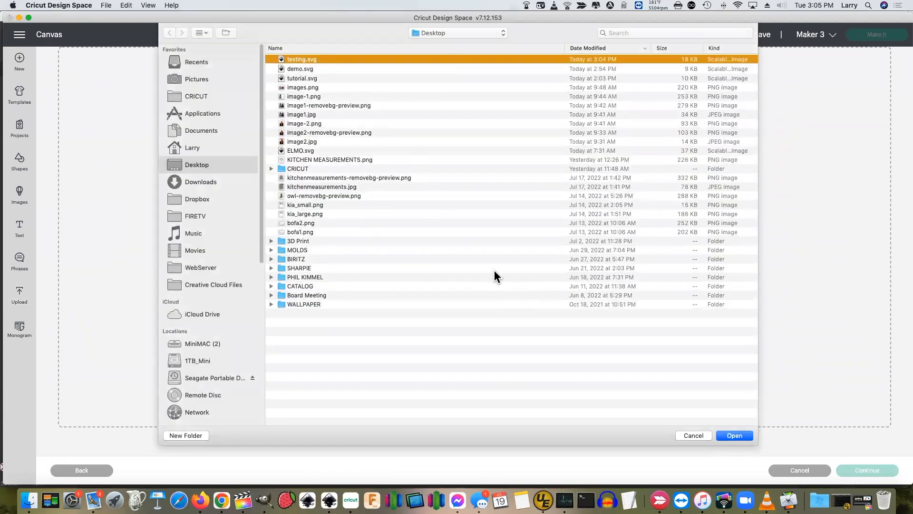
click(726, 435)
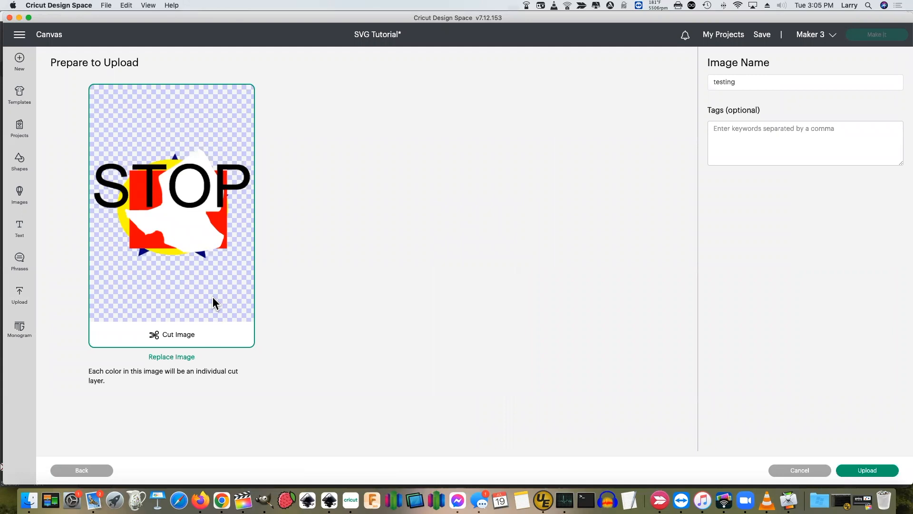
click(855, 472)
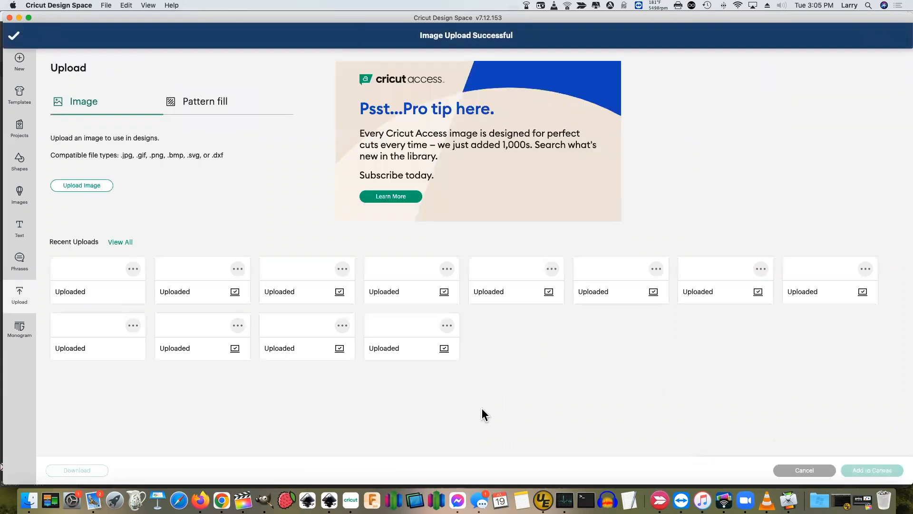
click(133, 337)
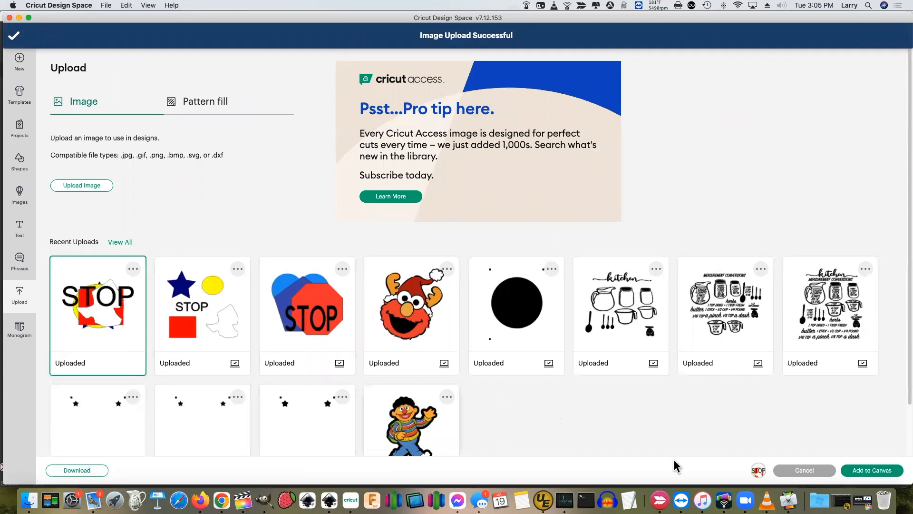
click(873, 470)
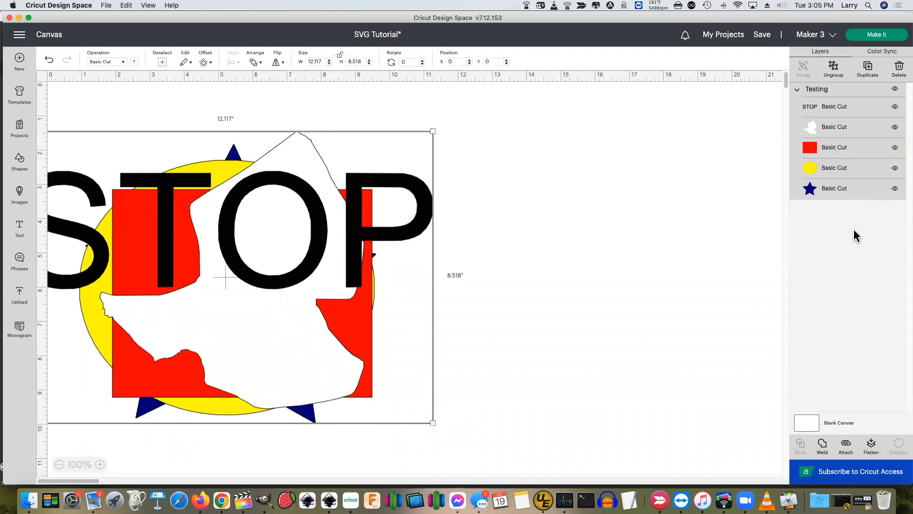
Shrink the whole imported design to about 4.08 by 2.87 inches and move it to about X 1.74, Y 1.91
click(581, 262)
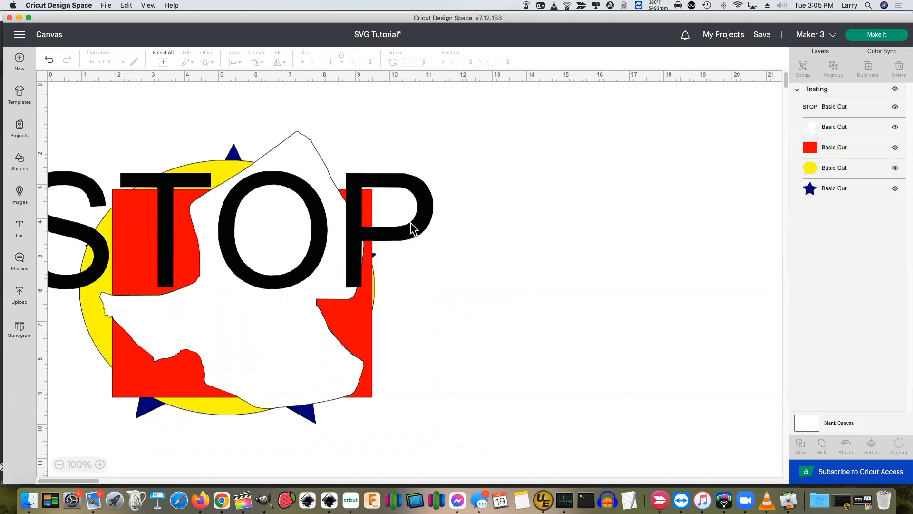
click(392, 264)
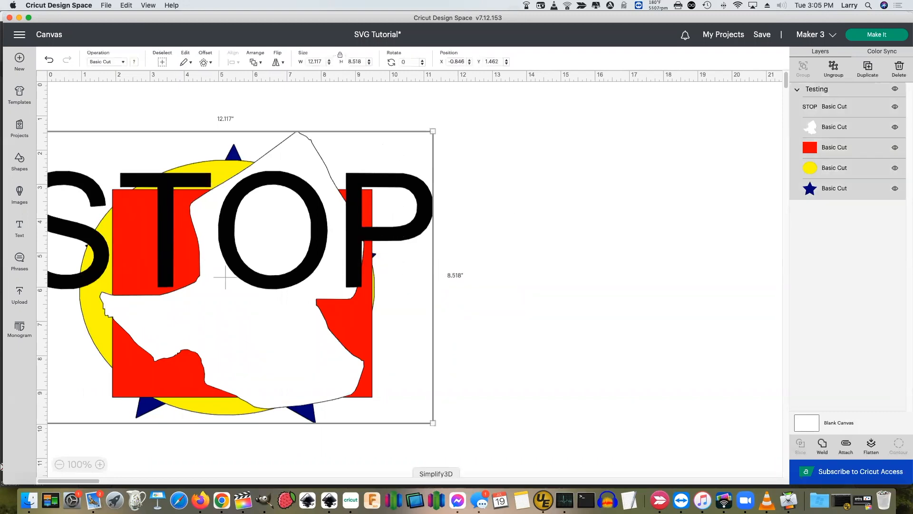
drag(428, 419, 159, 229)
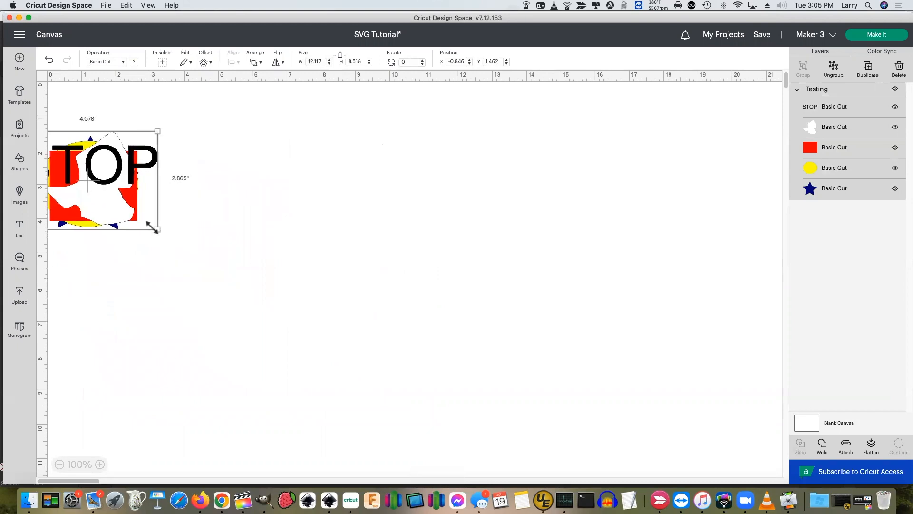
drag(128, 193, 266, 193)
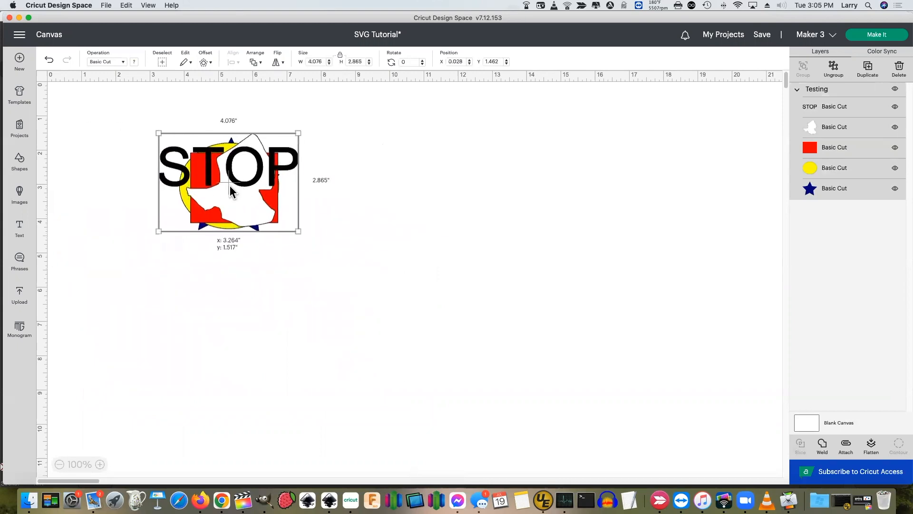
click(318, 250)
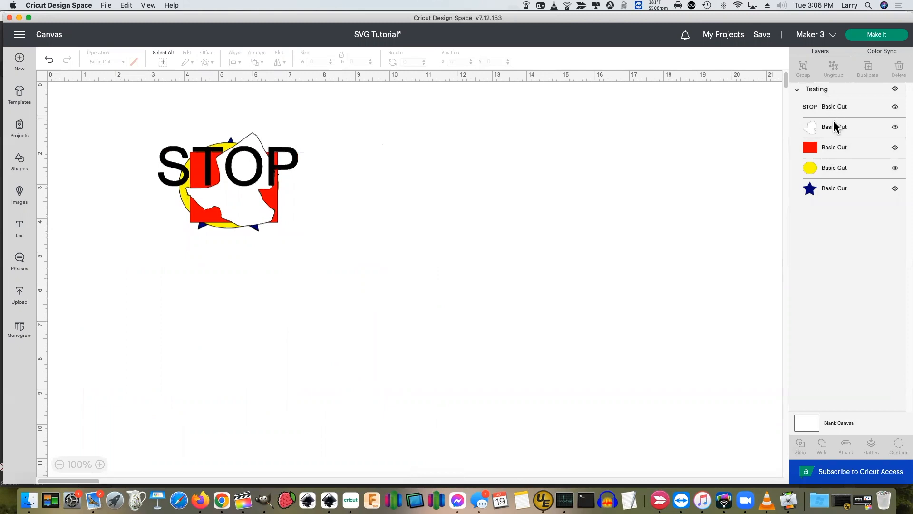
drag(238, 172, 187, 186)
Ungroup the imported design and spread the STOP lettering, white outline, red rectangle and yellow ellipse apart, leaving the blue star in place
click(834, 67)
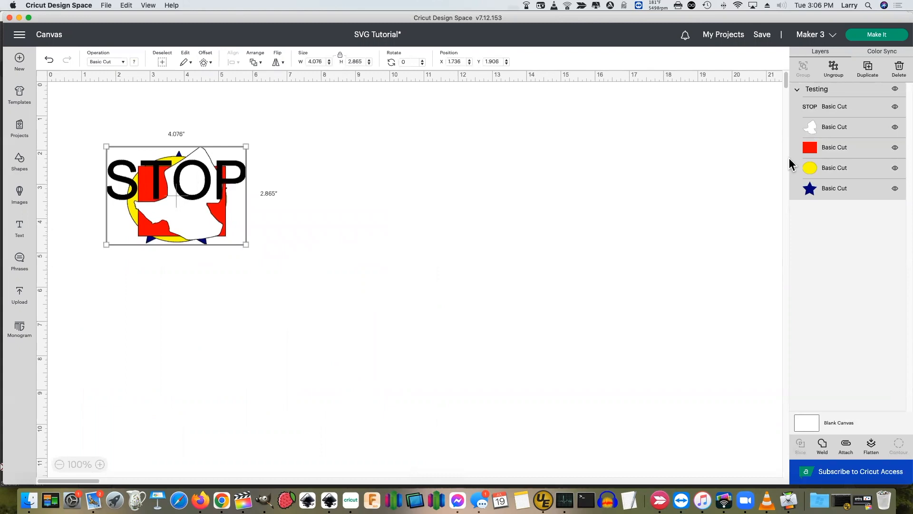
click(412, 130)
drag(241, 186, 428, 157)
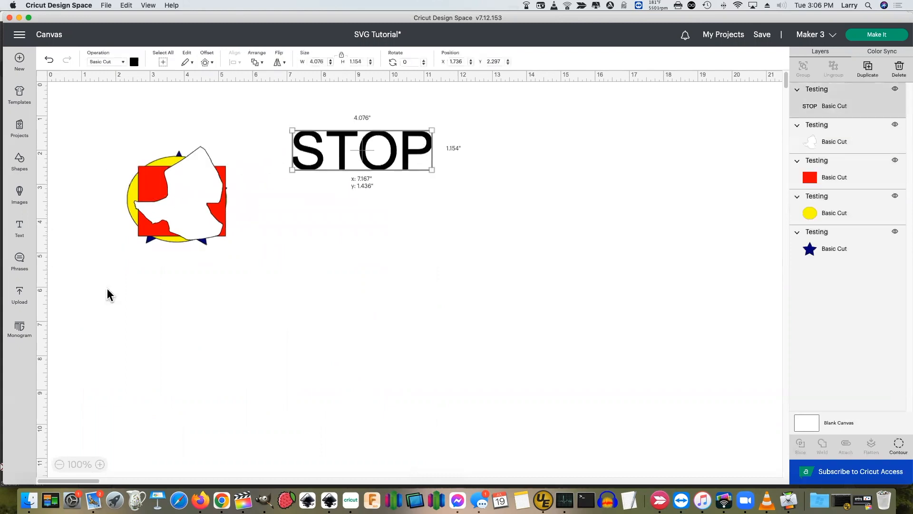
drag(158, 220, 444, 249)
drag(196, 216, 366, 330)
drag(155, 206, 160, 332)
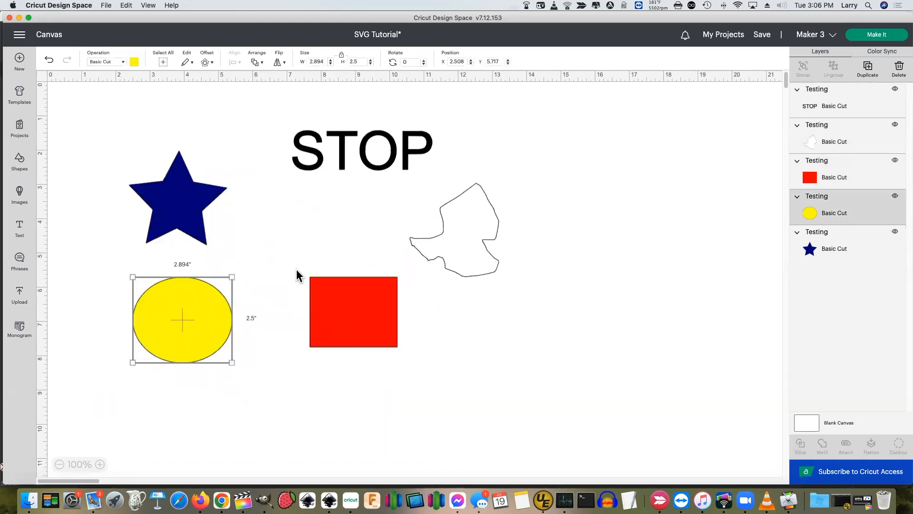
click(486, 298)
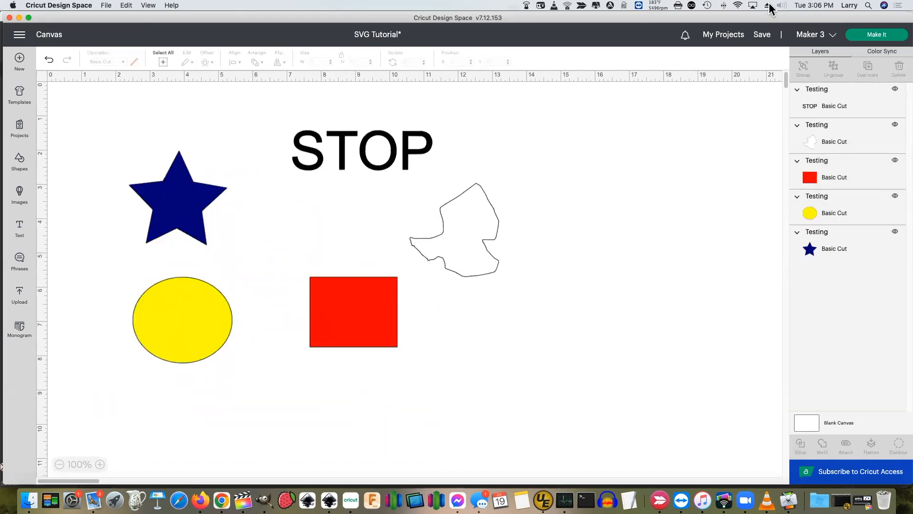